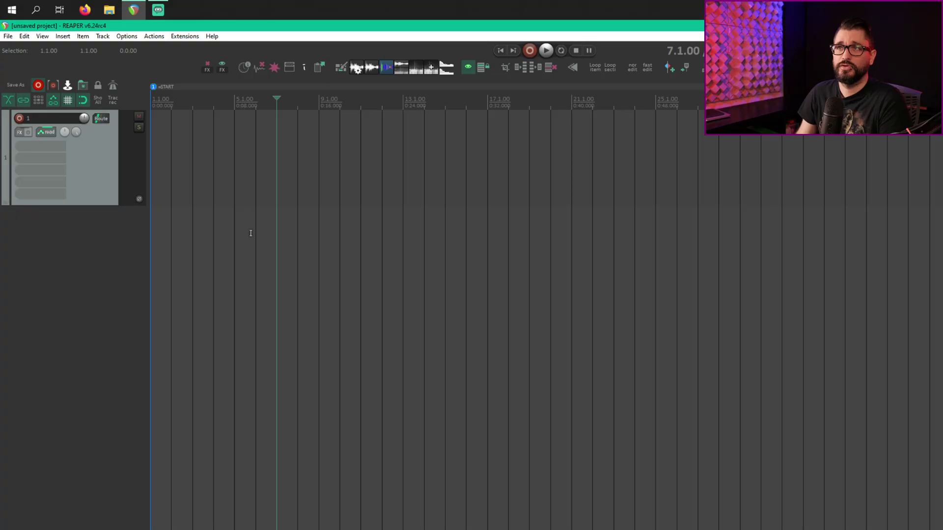
- Open REAPER's Options menu for the empty unsaved project
{"action": "left_click", "coordinate": [121, 37]}
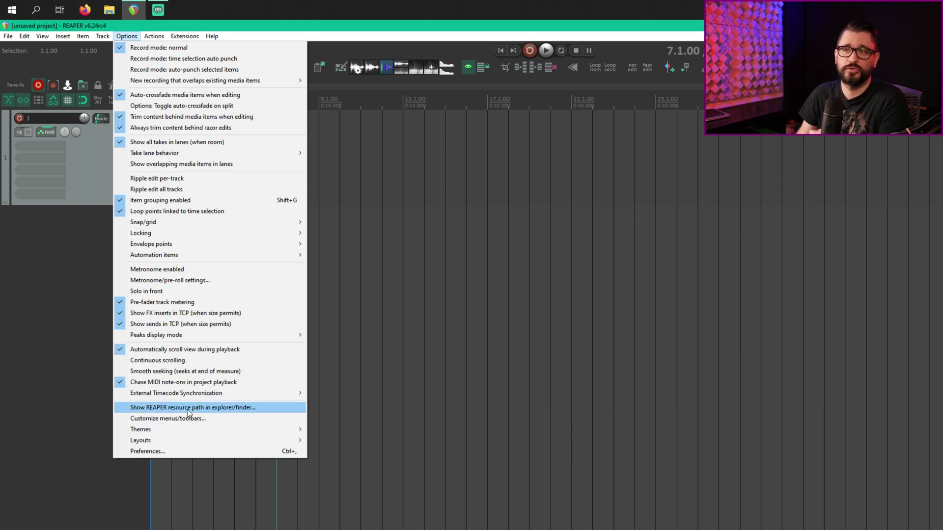
- Show REAPER's resource path in File Explorer and browse its file list
{"action": "left_click", "coordinate": [210, 409]}
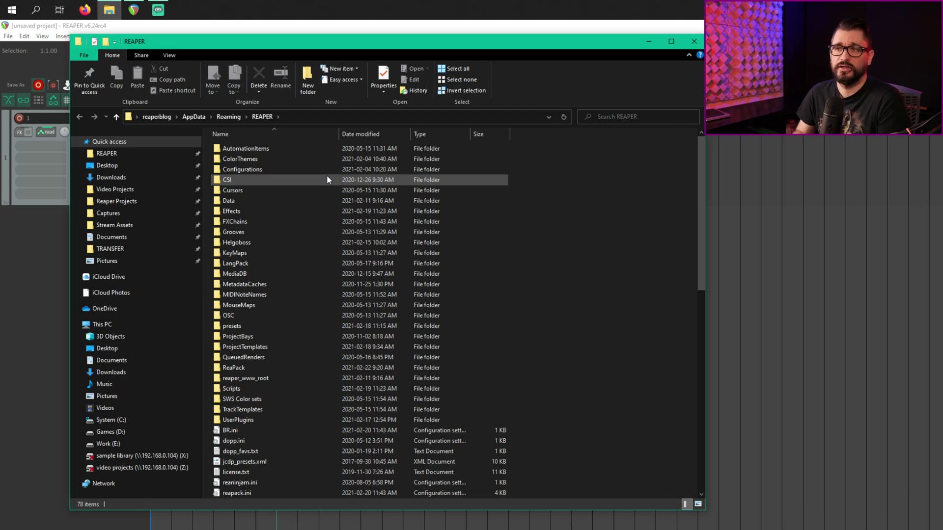
{"action": "scroll", "coordinate": [376, 399], "scroll_direction": "down", "scroll_amount": 15}
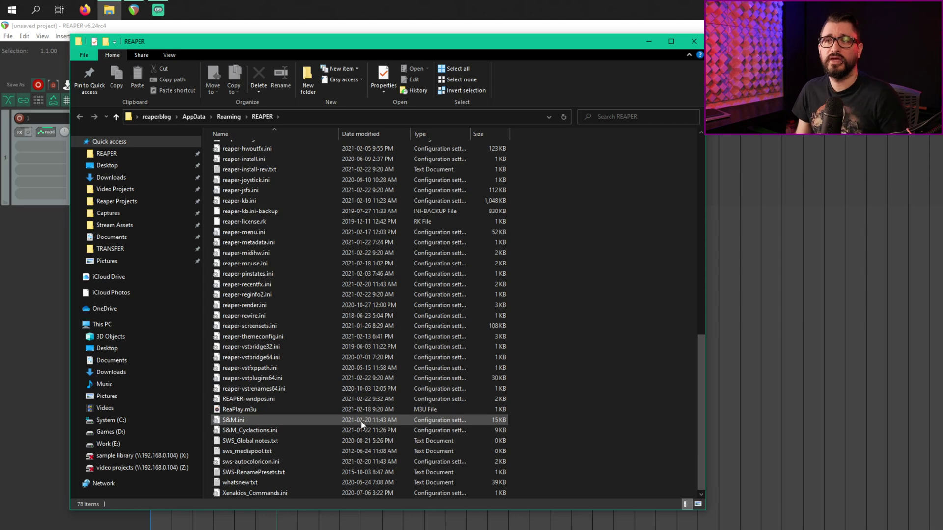
{"action": "scroll", "coordinate": [356, 418], "scroll_direction": "up", "scroll_amount": 5}
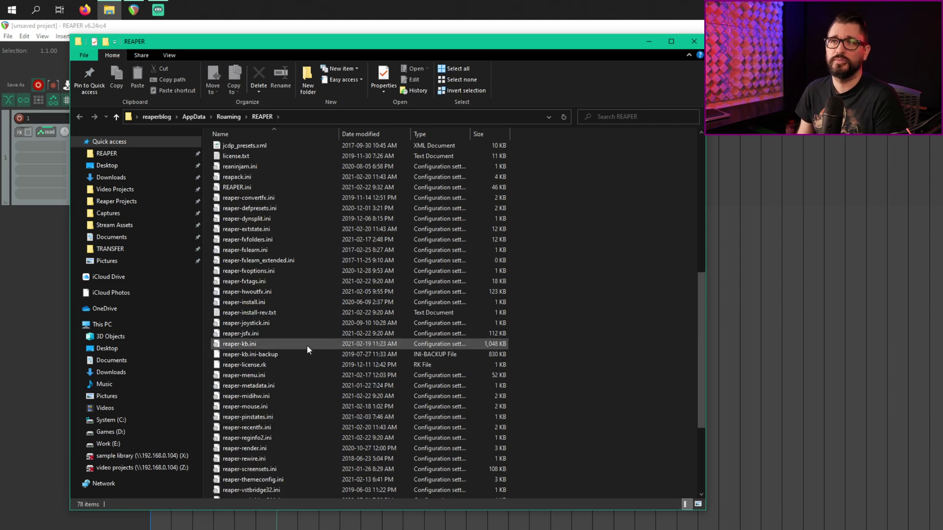
- Preview the contents of REAPER.ini, then return to the REAPER project
{"action": "left_click", "coordinate": [260, 186]}
{"action": "key", "text": "space"}
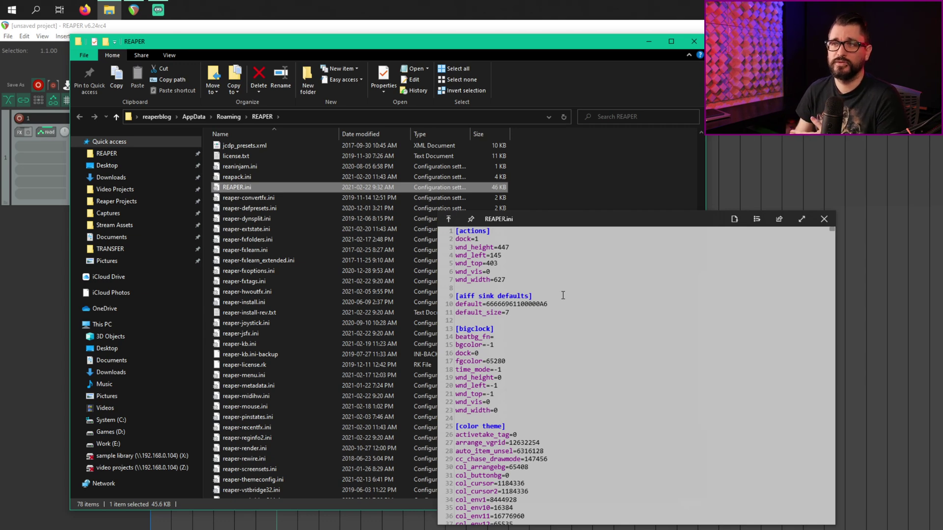
{"action": "key", "text": "space"}
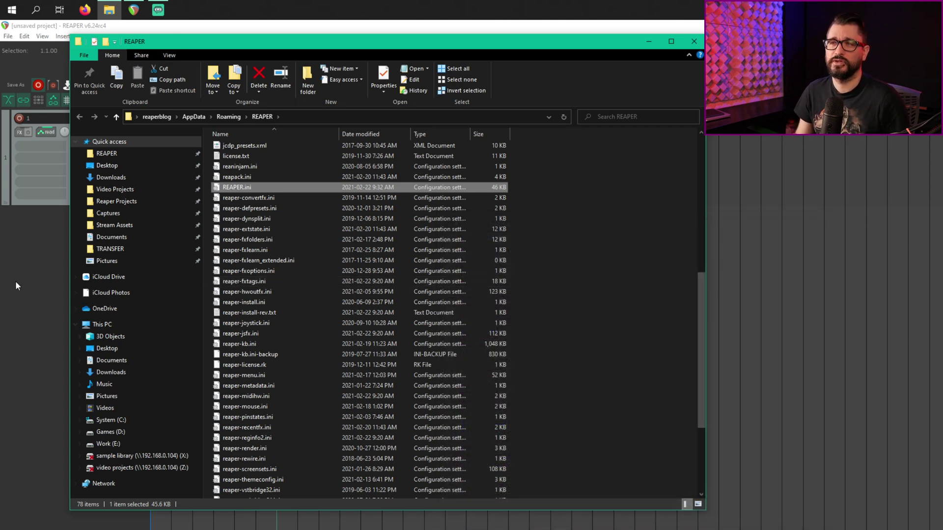
{"action": "left_click", "coordinate": [53, 266]}
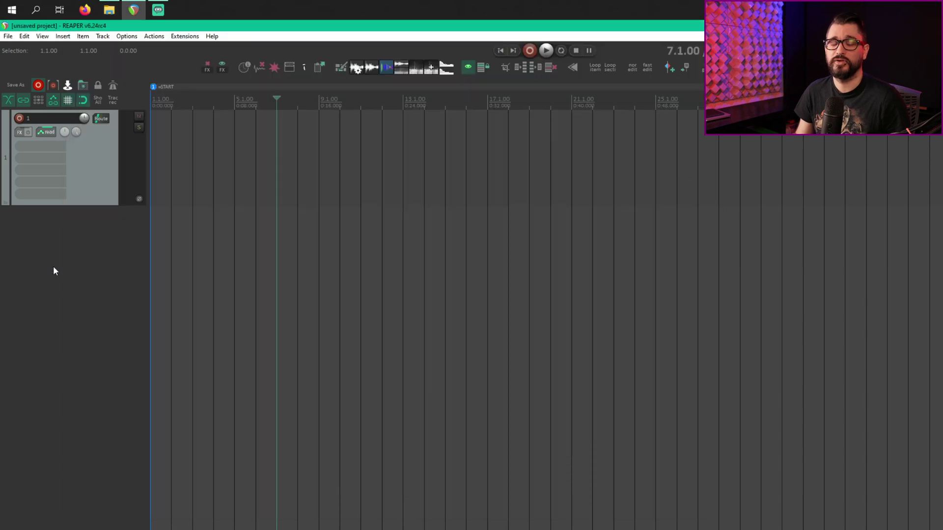
- Browse the Paths, Project and Media Item Defaults preference pages, then return to General
{"action": "key", "text": "ctrl+p"}
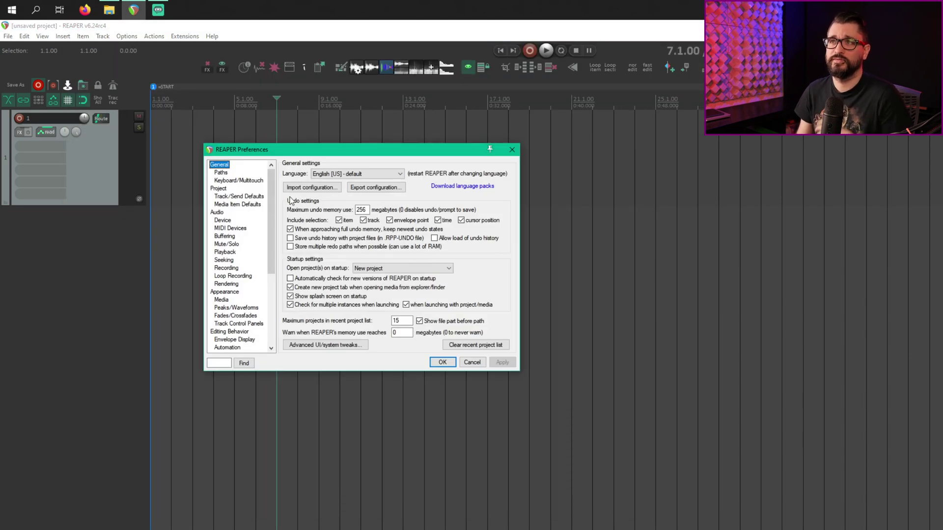
{"action": "left_click", "coordinate": [222, 173]}
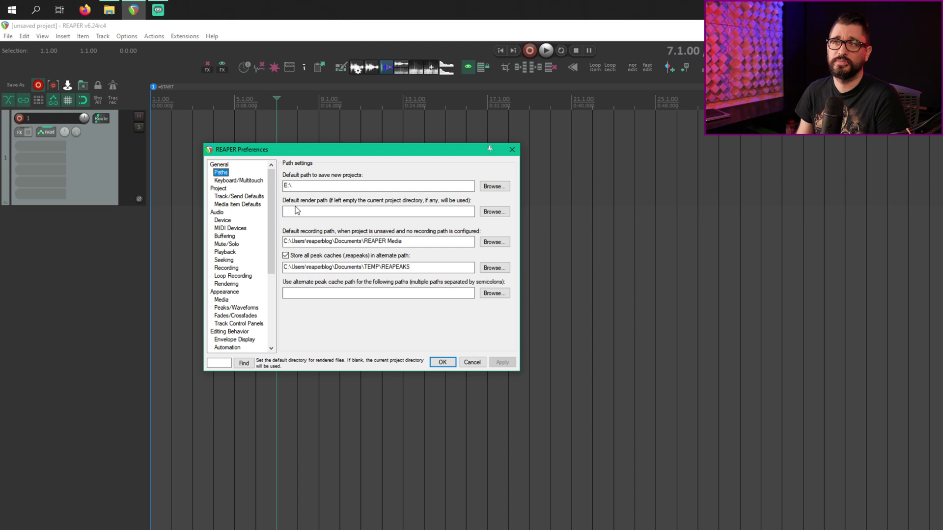
{"action": "key", "text": "Down"}
{"action": "key", "text": "Down"}
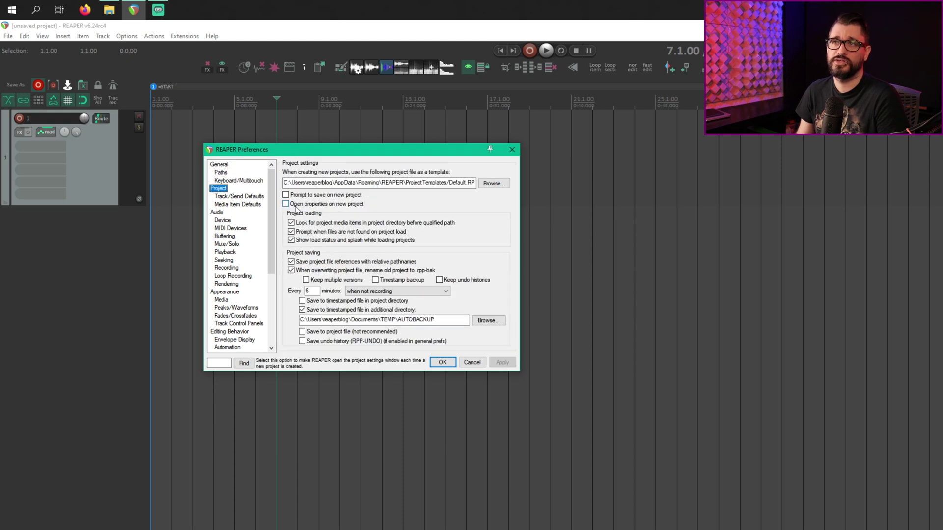
{"action": "key", "text": "Down"}
{"action": "key", "text": "Down"}
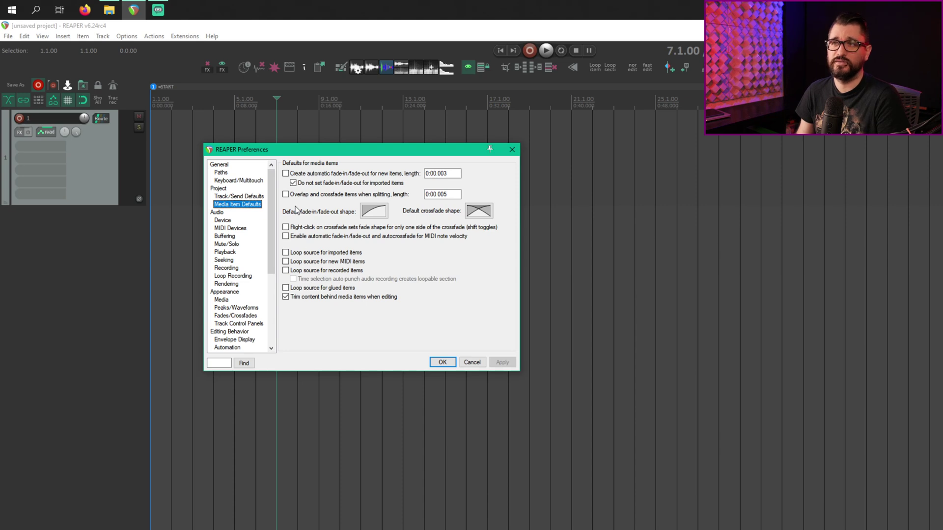
{"action": "key", "text": "Home"}
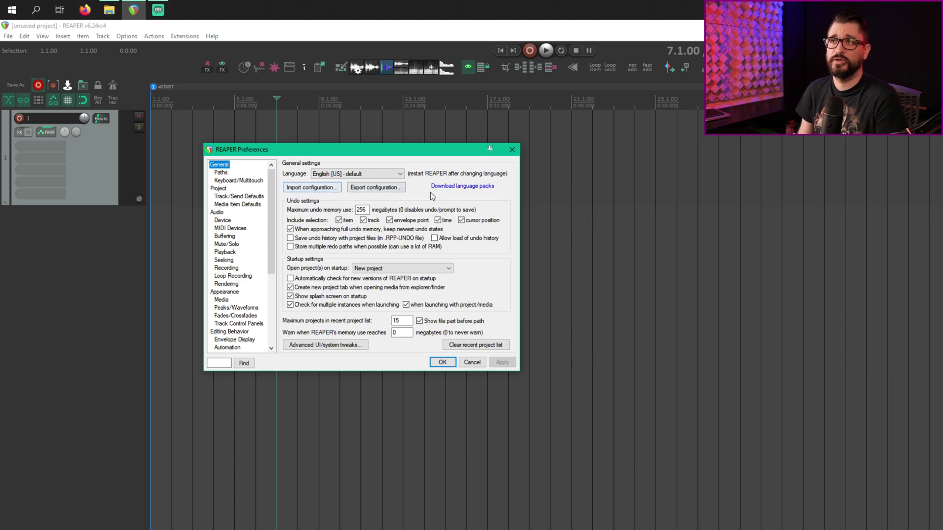
- Bring up Export configuration over Preferences and review which settings it would save
{"action": "left_click", "coordinate": [394, 191]}
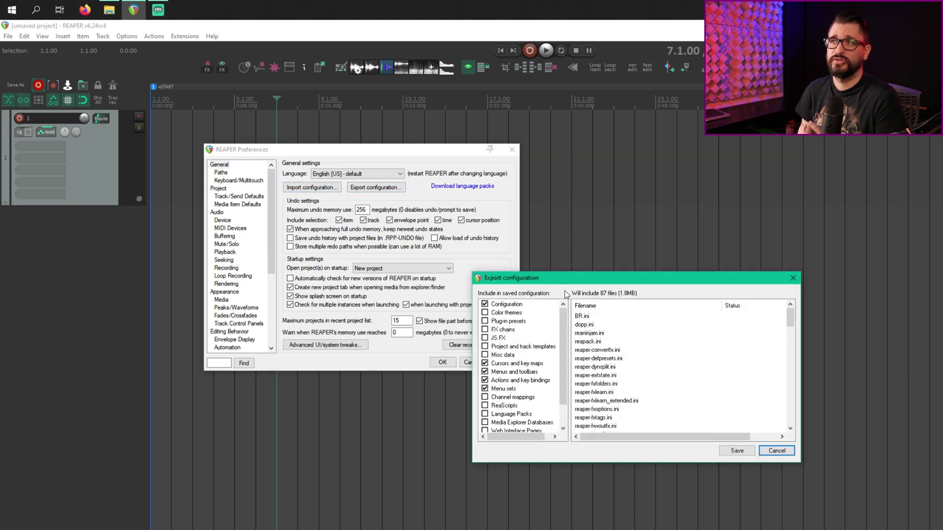
{"action": "left_click_drag", "start_coordinate": [566, 283], "coordinate": [356, 177]}
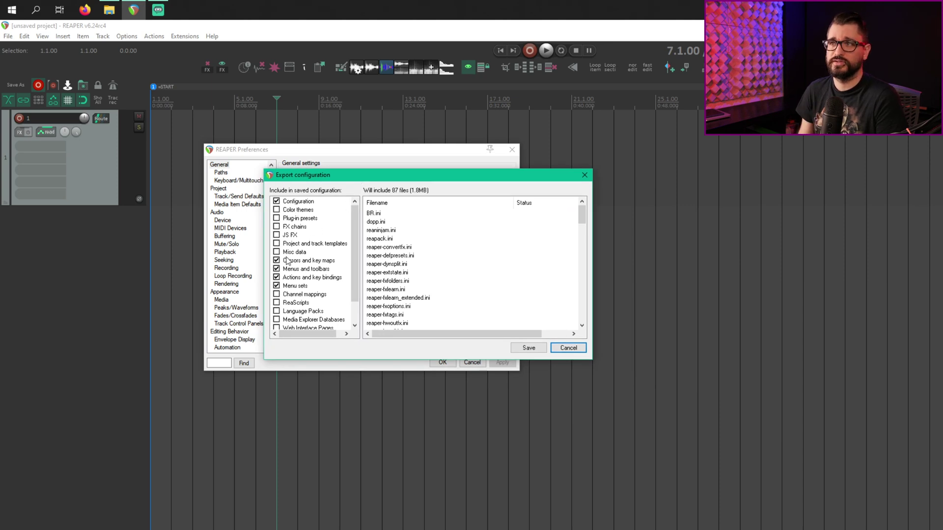
{"action": "scroll", "coordinate": [290, 260], "scroll_direction": "down", "scroll_amount": 1}
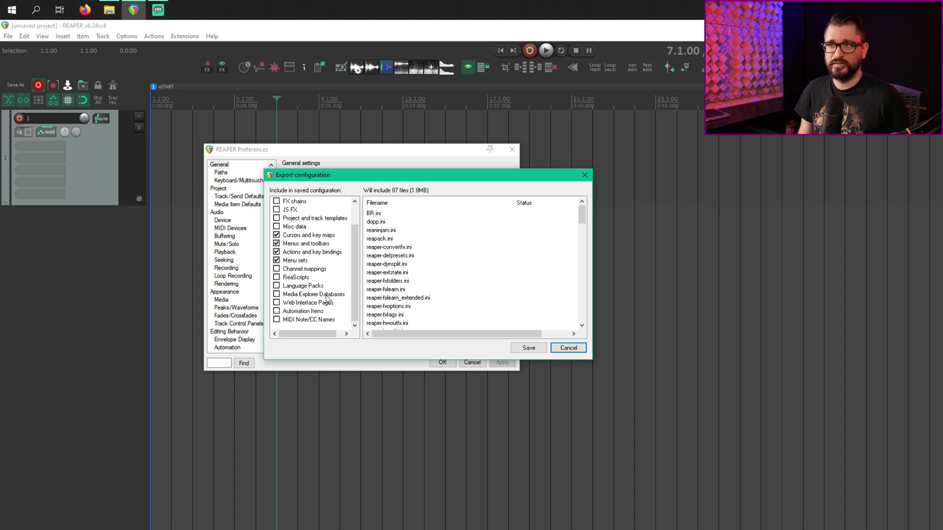
{"action": "key", "text": "alt+Tab"}
- Confirm the Configurations folder is empty, go back to the REAPER folder, and move Explorer aside
{"action": "left_click", "coordinate": [659, 331]}
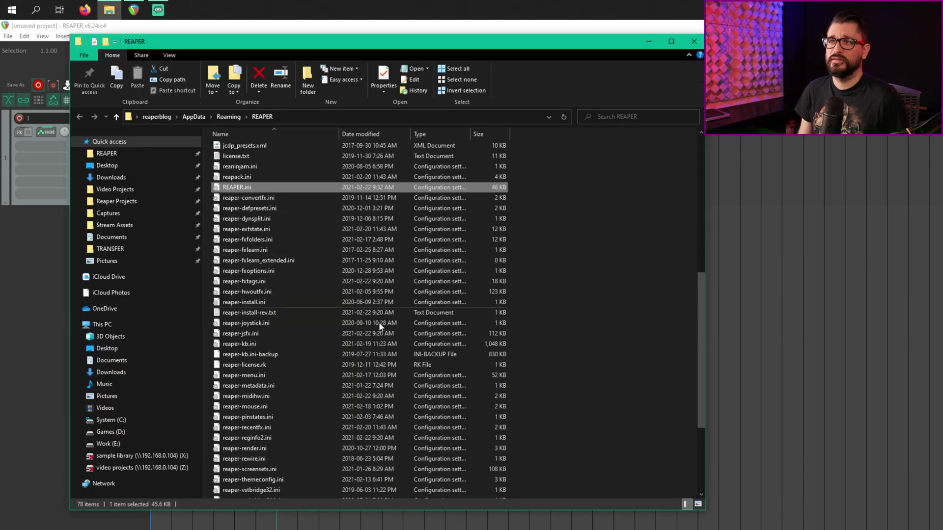
{"action": "scroll", "coordinate": [379, 322], "scroll_direction": "up", "scroll_amount": 10}
{"action": "scroll", "coordinate": [350, 428], "scroll_direction": "down", "scroll_amount": 15}
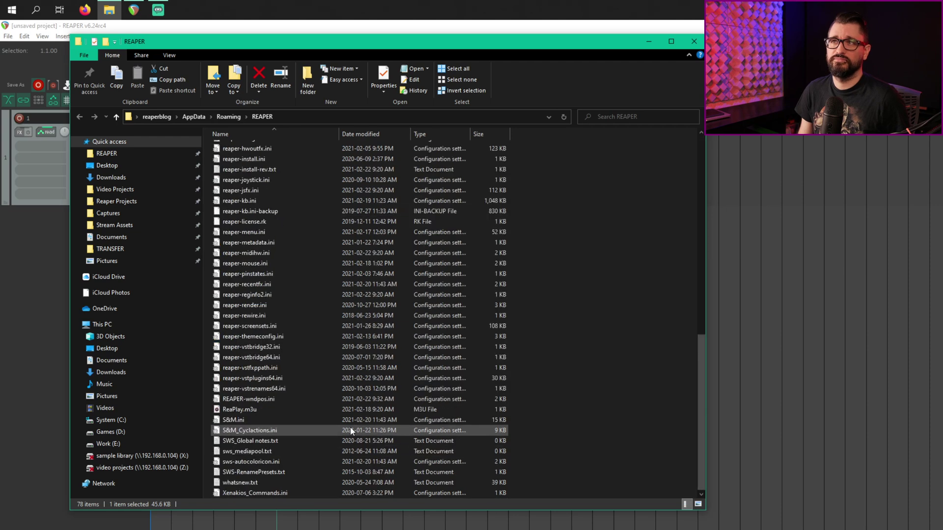
{"action": "scroll", "coordinate": [354, 423], "scroll_direction": "up", "scroll_amount": 15}
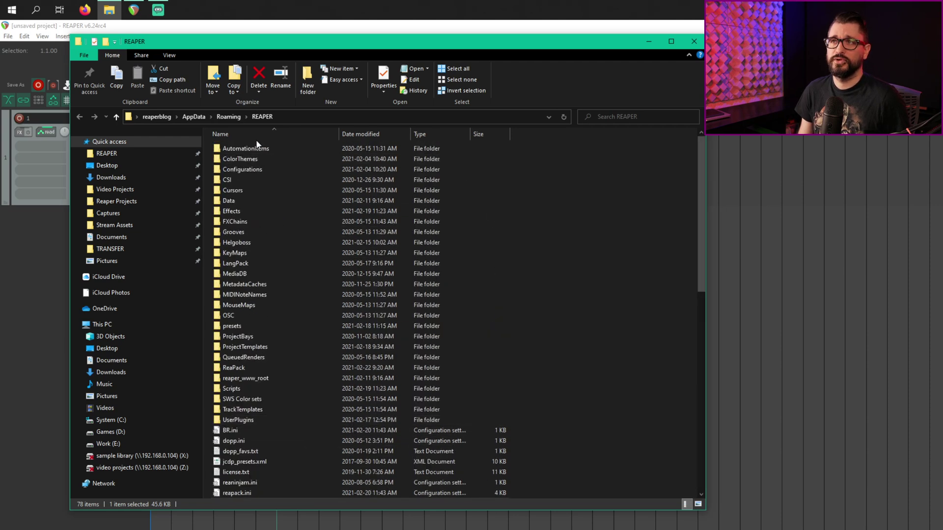
{"action": "left_click", "coordinate": [255, 170]}
{"action": "double_click", "coordinate": [254, 170]}
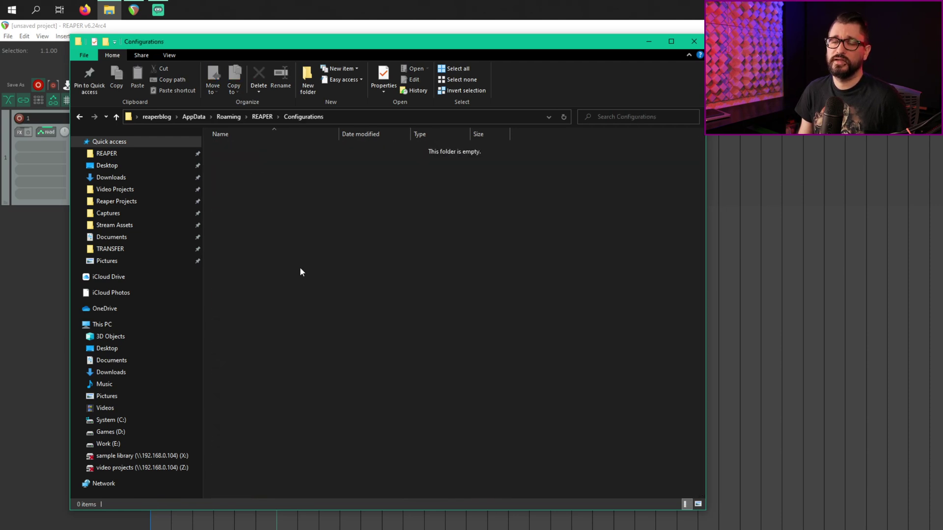
{"action": "key", "text": "alt+Left"}
{"action": "left_click_drag", "start_coordinate": [294, 46], "coordinate": [679, 136]}
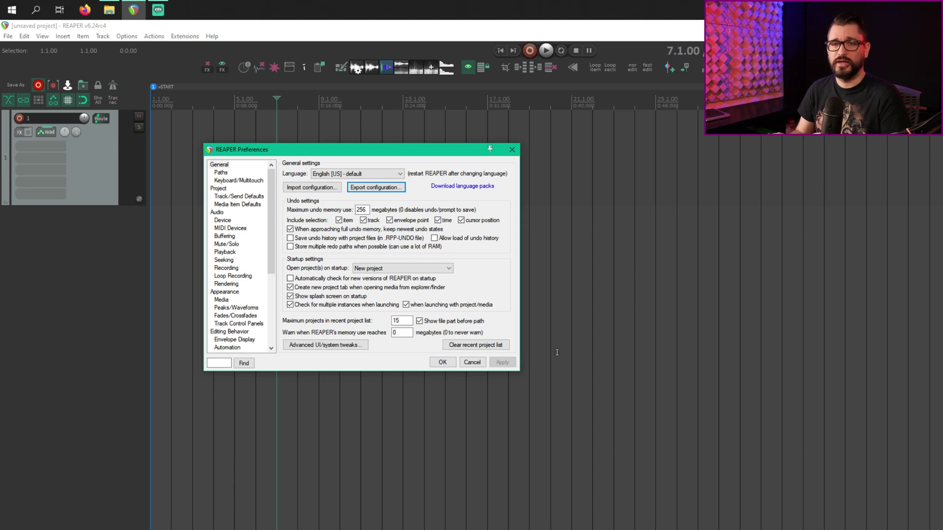
- Open Import configuration, cancel the file picker, and return to the REAPER resource folder
{"action": "left_click", "coordinate": [302, 221]}
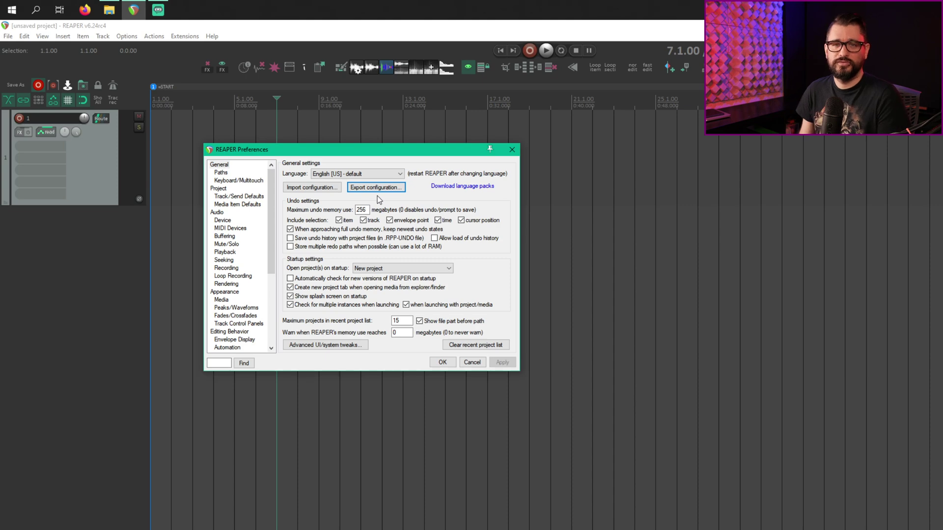
{"action": "left_click", "coordinate": [330, 189]}
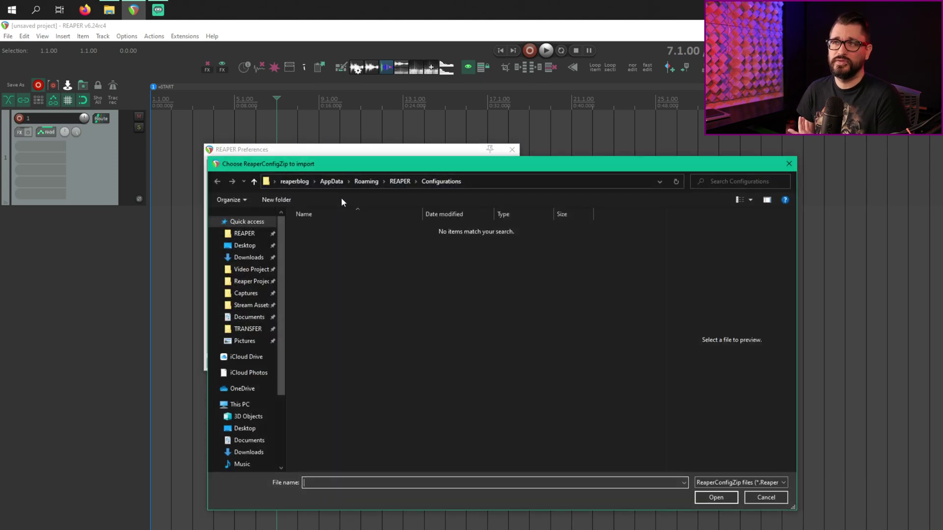
{"action": "left_click", "coordinate": [764, 498]}
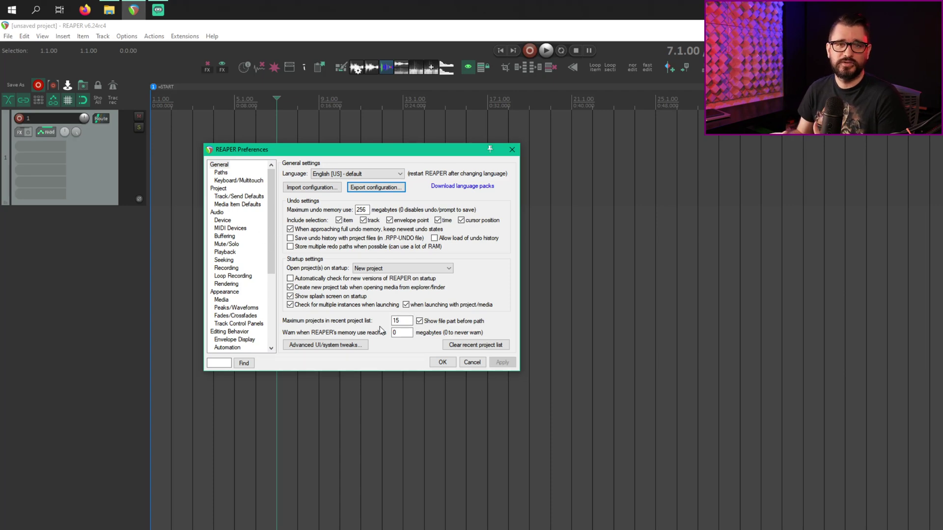
{"action": "key", "text": "alt+Tab"}
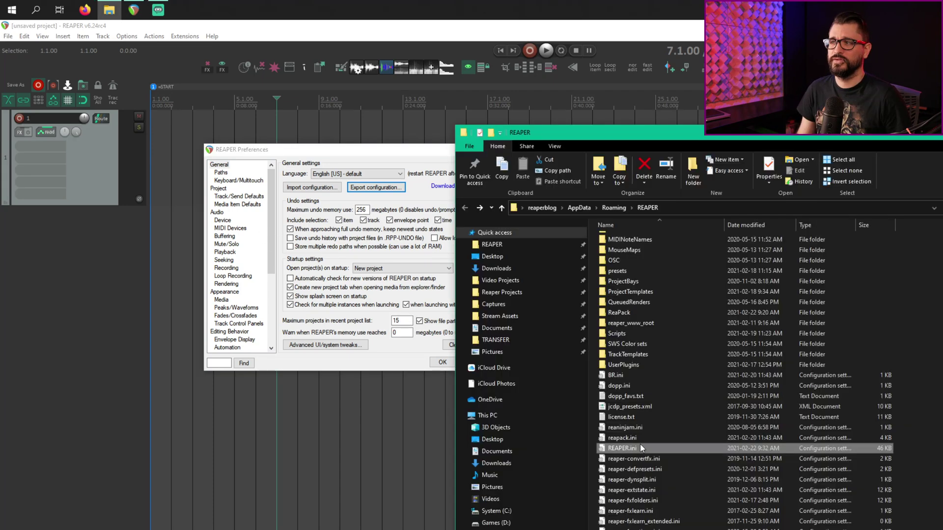
- Open REAPER.ini in Notepad and locate the metronome click sample lines
{"action": "double_click", "coordinate": [661, 448]}
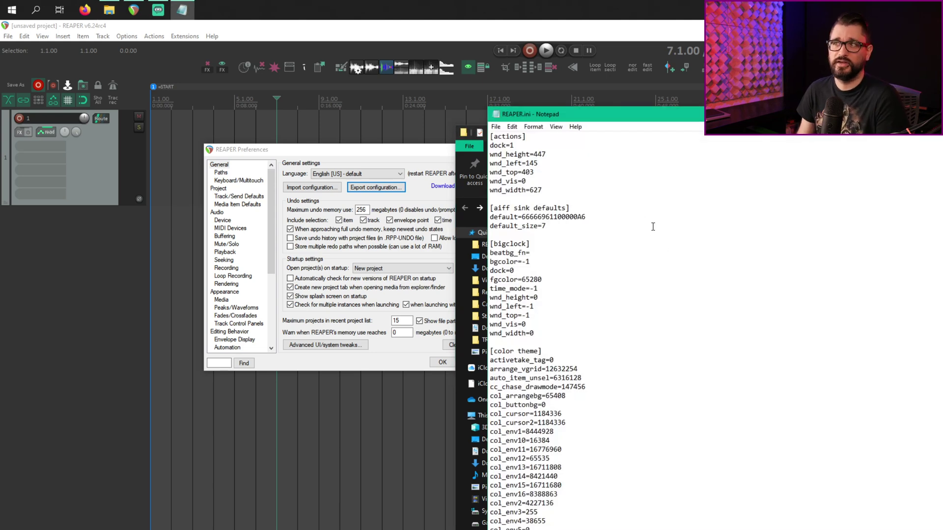
{"action": "left_click_drag", "start_coordinate": [617, 122], "coordinate": [565, 79]}
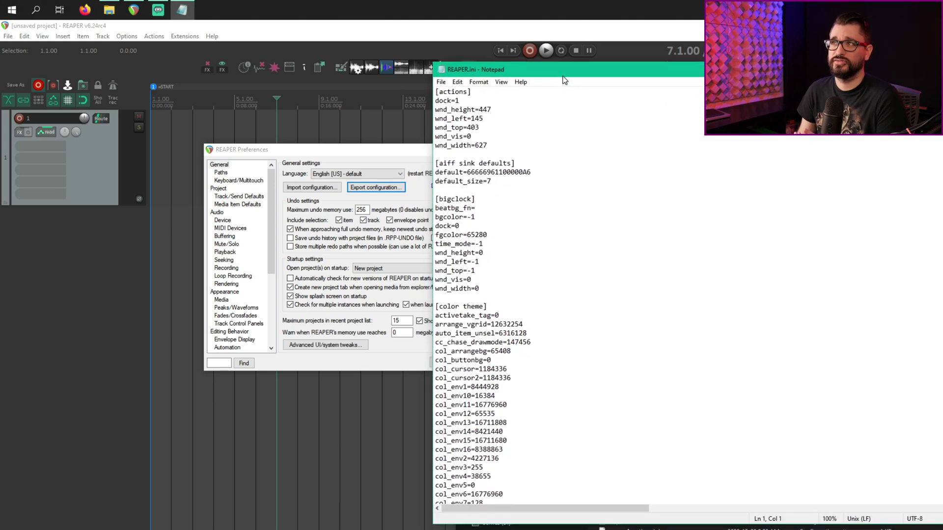
{"action": "scroll", "coordinate": [551, 180], "scroll_direction": "down", "scroll_amount": 20}
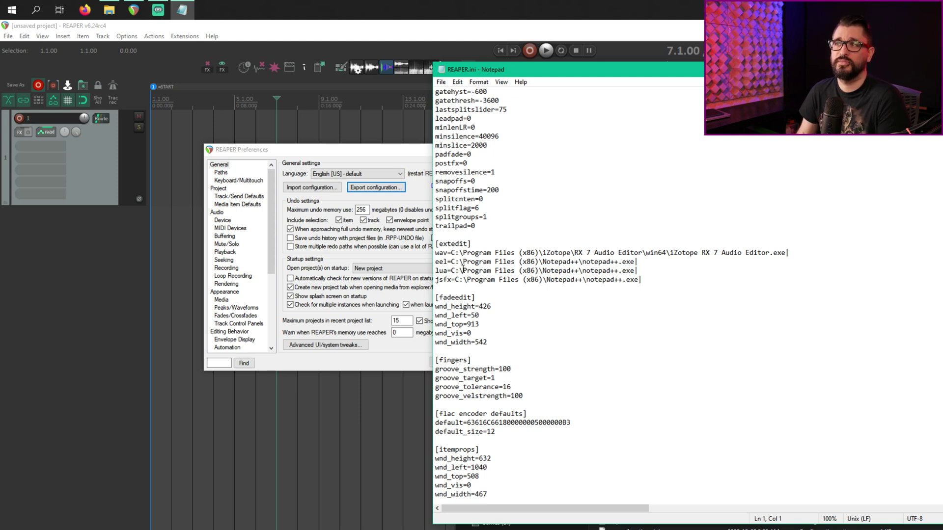
{"action": "scroll", "coordinate": [463, 270], "scroll_direction": "down", "scroll_amount": 5}
{"action": "left_click", "coordinate": [561, 187]}
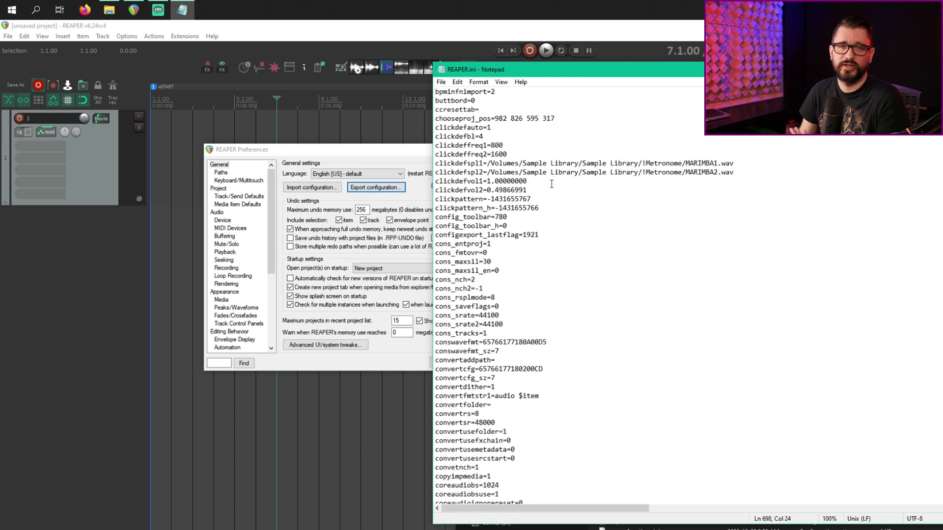
- Delete the sample file paths after clickdefspl1= and clickdefspl2=
{"action": "left_click_drag", "start_coordinate": [435, 164], "coordinate": [733, 167]}
{"action": "left_click", "coordinate": [524, 176]}
{"action": "left_click_drag", "start_coordinate": [487, 164], "coordinate": [547, 164]}
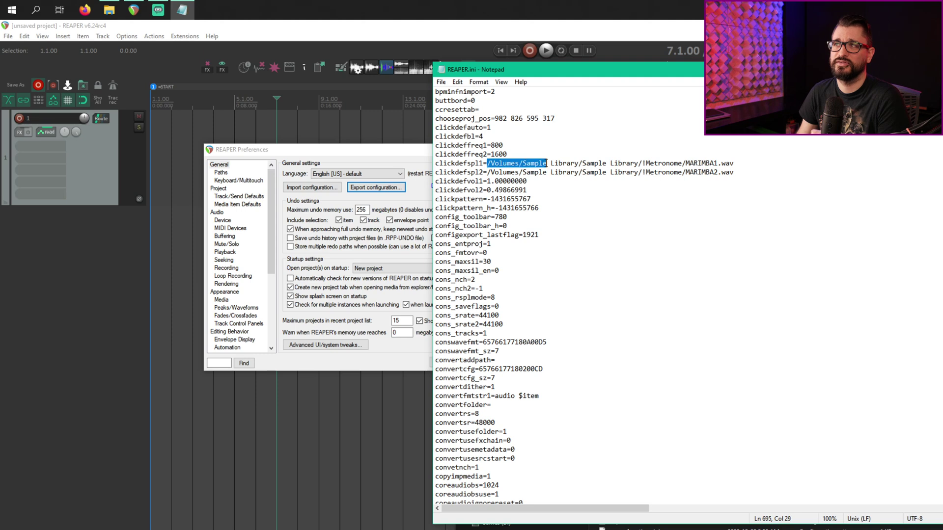
{"action": "left_click", "coordinate": [588, 164]}
{"action": "left_click_drag", "start_coordinate": [487, 163], "coordinate": [754, 163]}
{"action": "key", "text": "Delete"}
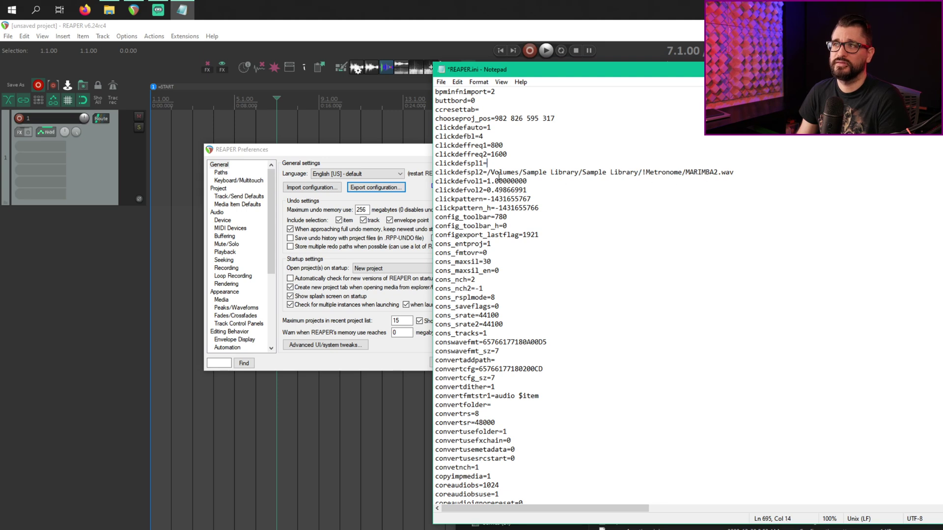
{"action": "left_click_drag", "start_coordinate": [487, 172], "coordinate": [736, 172]}
{"action": "key", "text": "Delete"}
{"action": "left_click", "coordinate": [612, 209]}
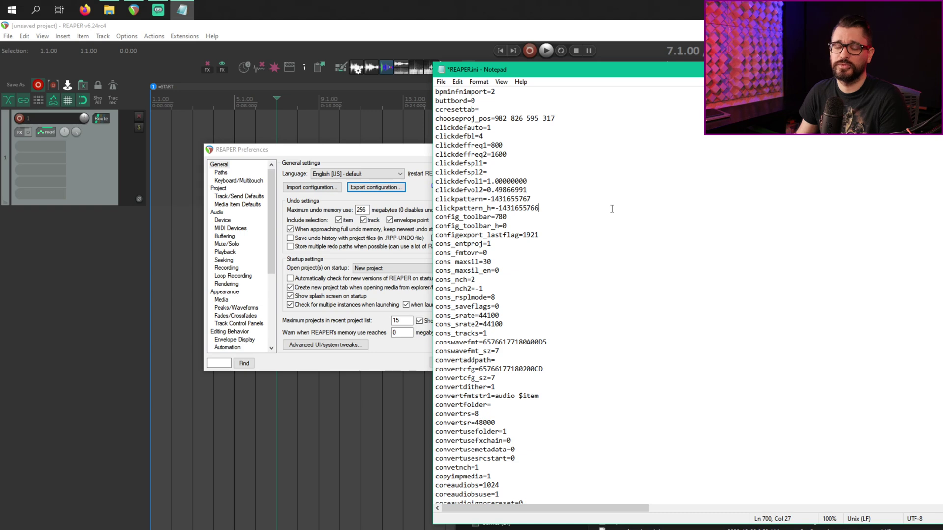
- Scroll REAPER.ini and inspect the user folder in the recording path
{"action": "scroll", "coordinate": [582, 360], "scroll_direction": "down", "scroll_amount": 5}
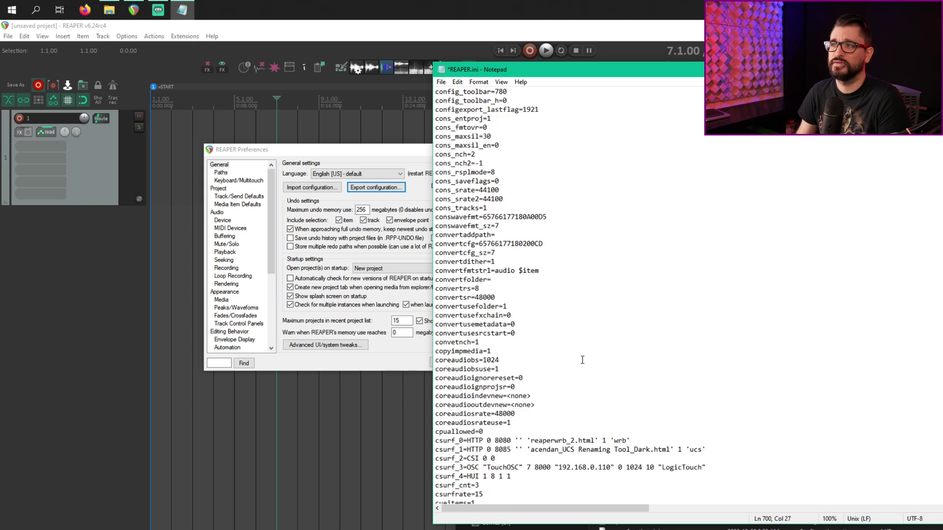
{"action": "scroll", "coordinate": [582, 360], "scroll_direction": "down", "scroll_amount": 5}
{"action": "scroll", "coordinate": [582, 359], "scroll_direction": "down", "scroll_amount": 5}
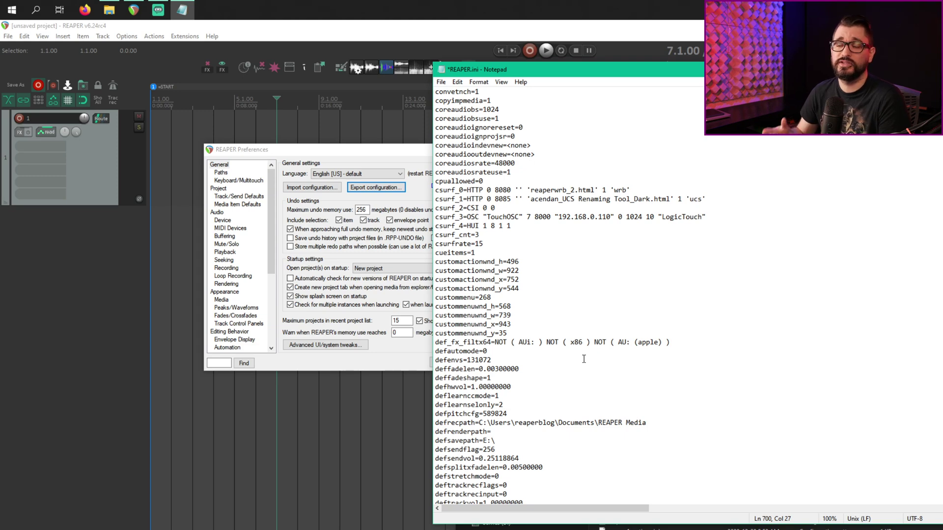
{"action": "scroll", "coordinate": [583, 359], "scroll_direction": "down", "scroll_amount": 5}
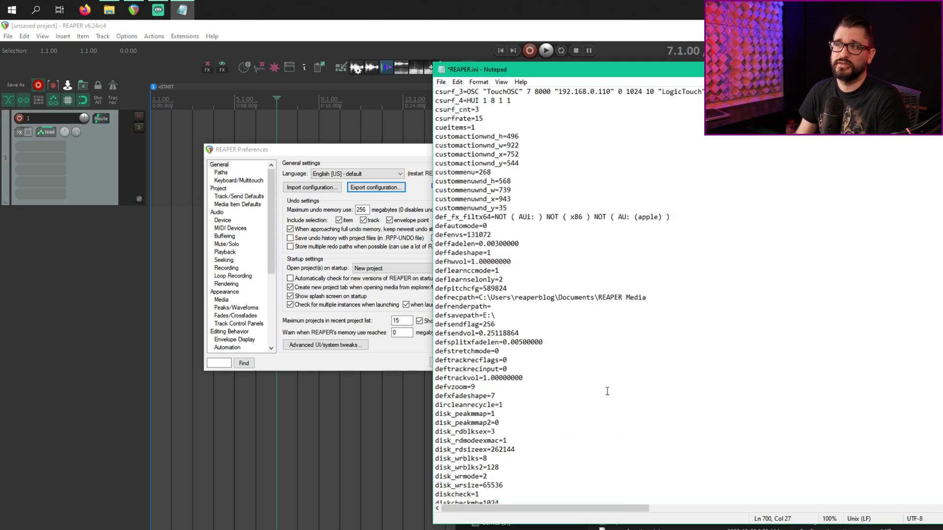
{"action": "left_click_drag", "start_coordinate": [515, 297], "coordinate": [554, 297]}
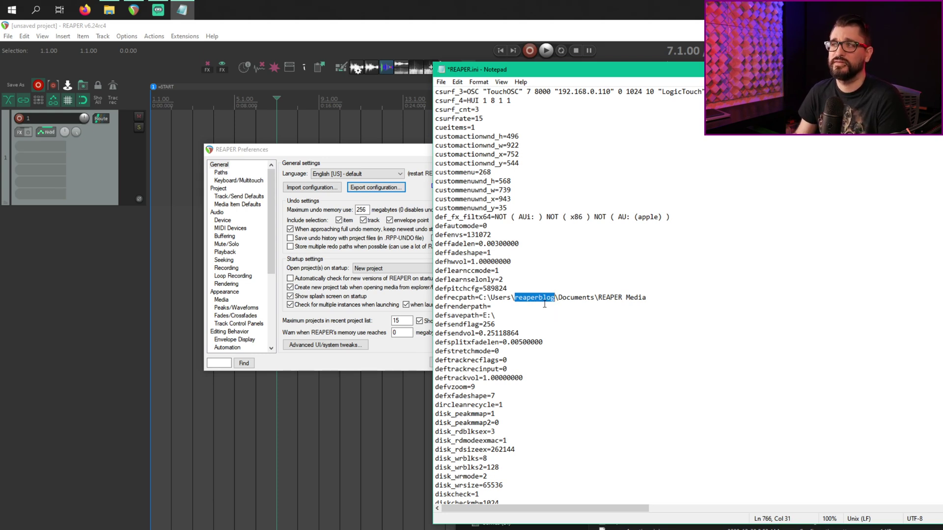
{"action": "left_click", "coordinate": [524, 298]}
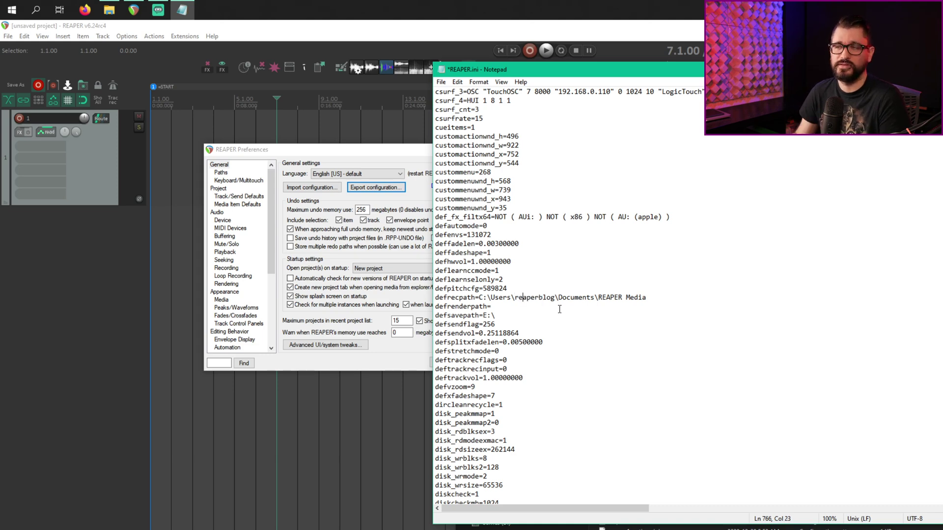
- Inspect the last opened project and last script paths further down REAPER.ini
{"action": "scroll", "coordinate": [559, 308], "scroll_direction": "down", "scroll_amount": 20}
{"action": "scroll", "coordinate": [560, 309], "scroll_direction": "down", "scroll_amount": 5}
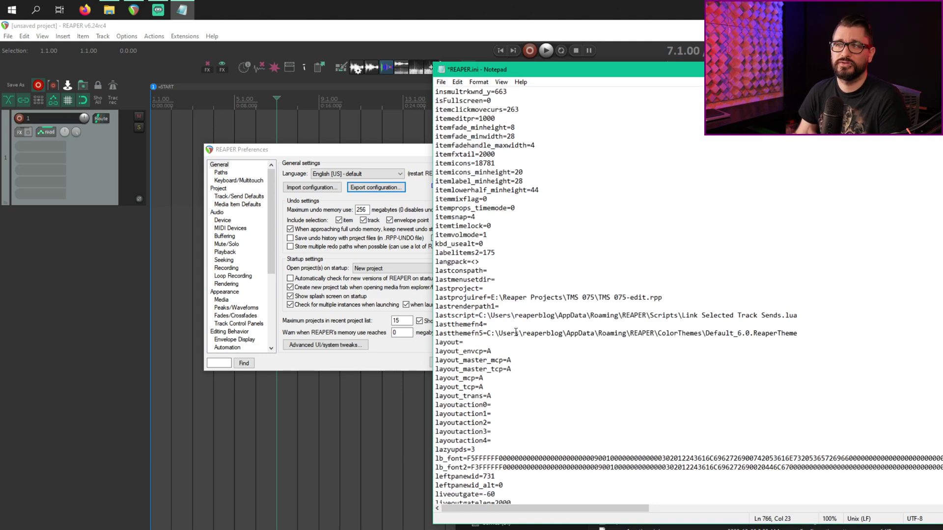
{"action": "left_click_drag", "start_coordinate": [494, 297], "coordinate": [663, 297]}
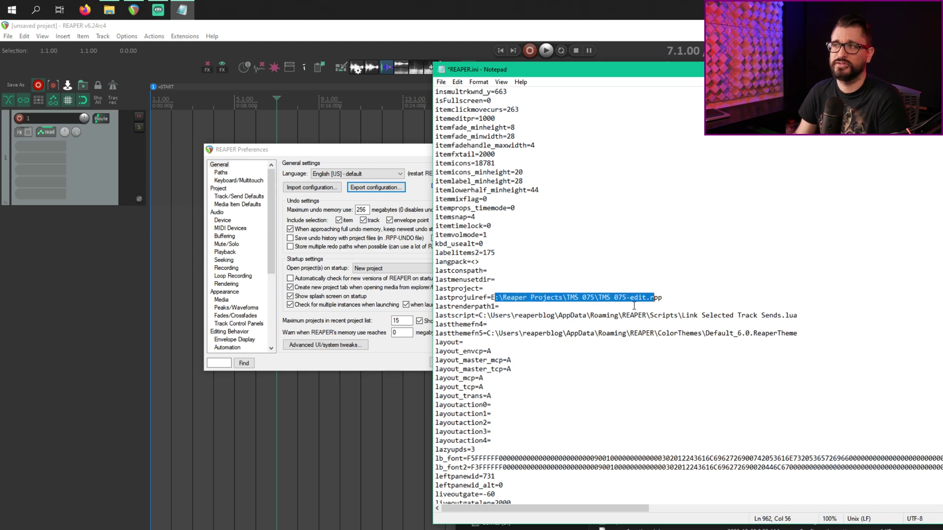
{"action": "left_click", "coordinate": [633, 306]}
{"action": "left_click", "coordinate": [498, 326]}
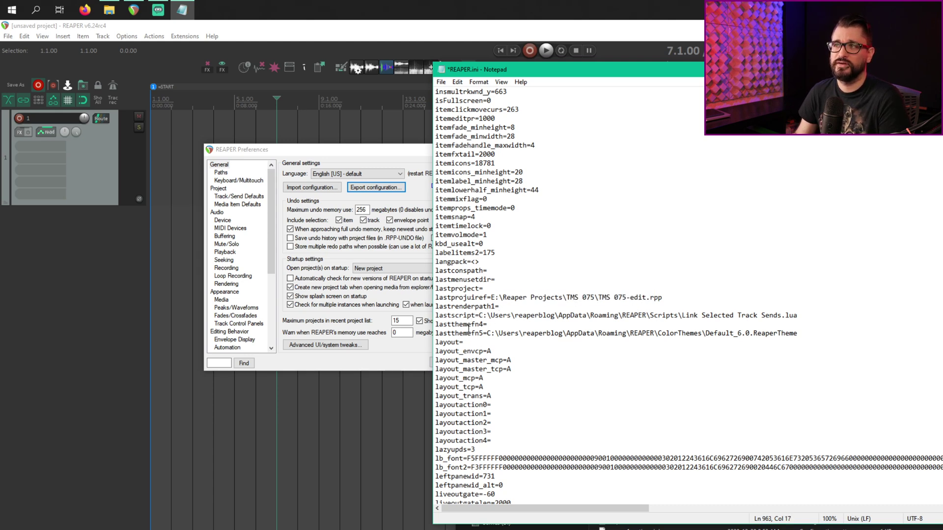
{"action": "left_click_drag", "start_coordinate": [486, 315], "coordinate": [543, 315]}
{"action": "left_click", "coordinate": [544, 315]}
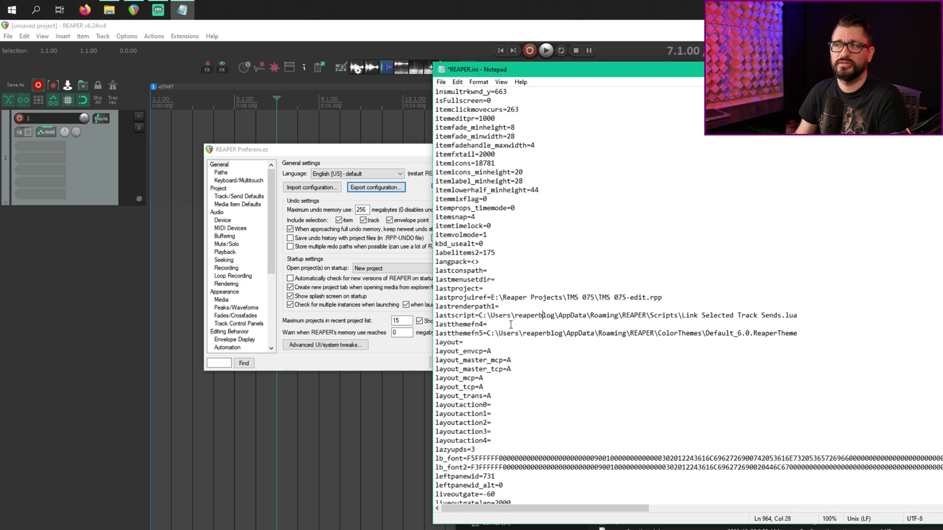
{"action": "scroll", "coordinate": [510, 324], "scroll_direction": "down", "scroll_amount": 10}
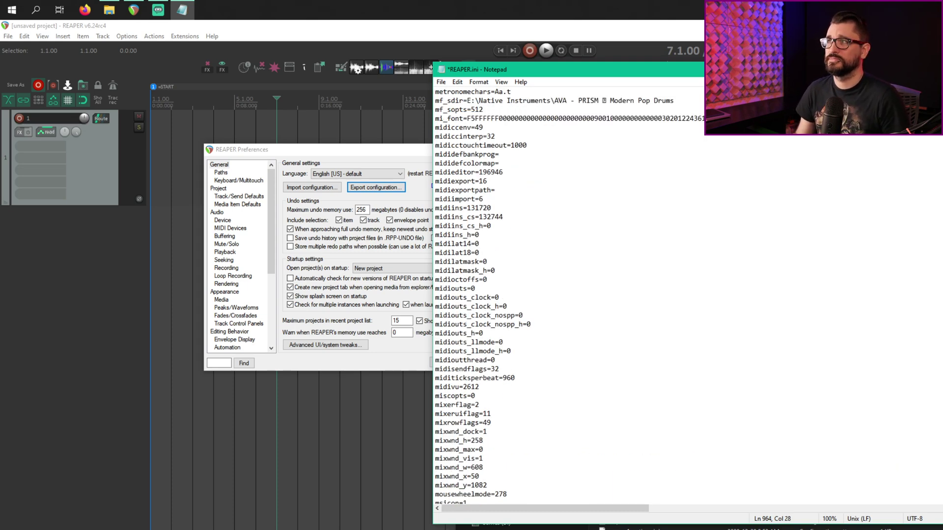
- Close Notepad and go to the Mouse Modifiers page in REAPER Preferences
{"action": "key", "text": "alt+F4"}
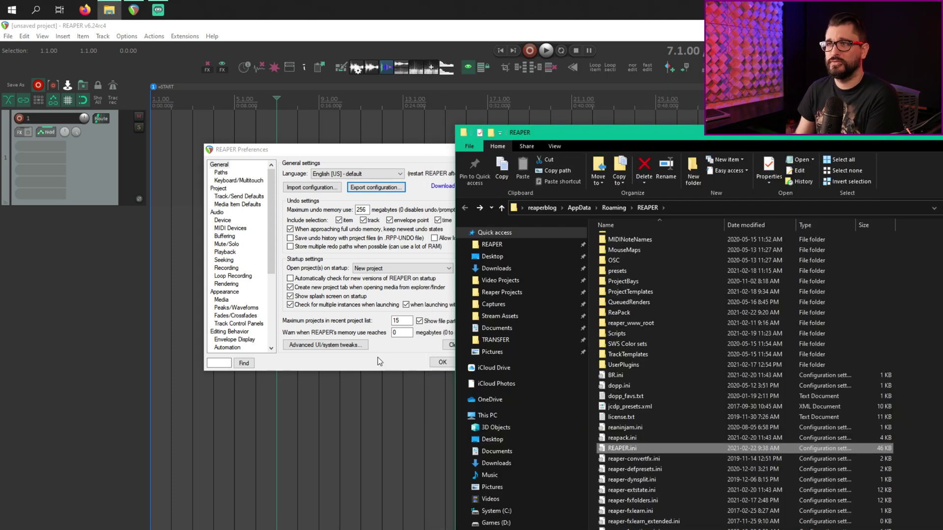
{"action": "left_click", "coordinate": [378, 359]}
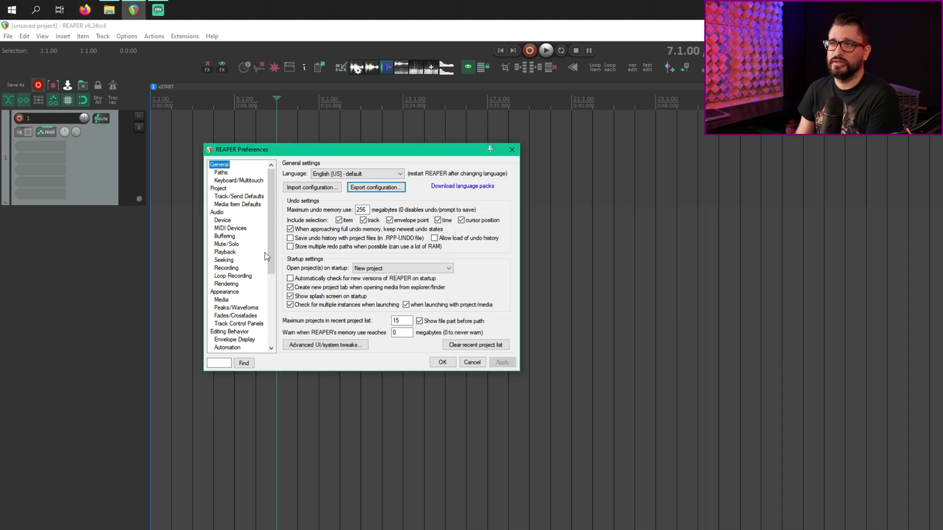
{"action": "left_click_drag", "start_coordinate": [273, 252], "coordinate": [273, 296]}
{"action": "left_click", "coordinate": [233, 284]}
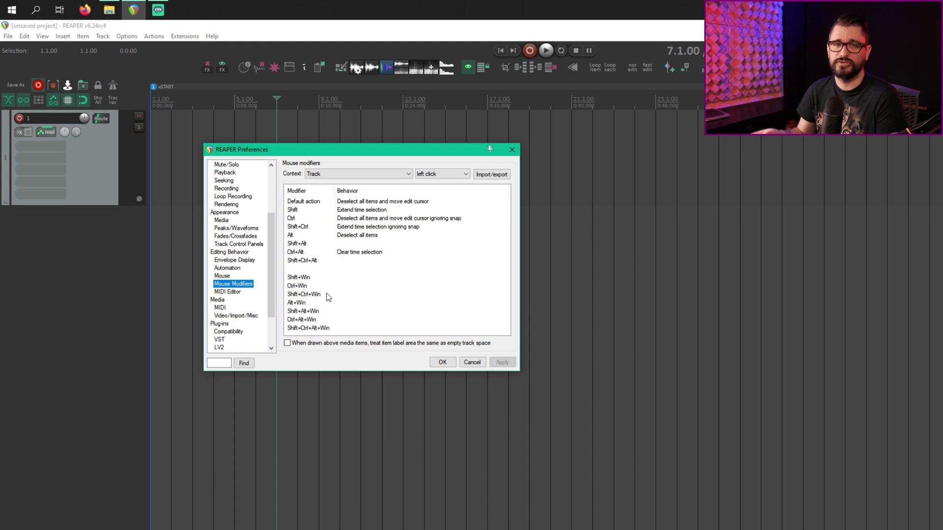
- Inspect the mouse action types and Import/export options in Mouse Modifiers, then switch to Explorer
{"action": "left_click", "coordinate": [442, 174]}
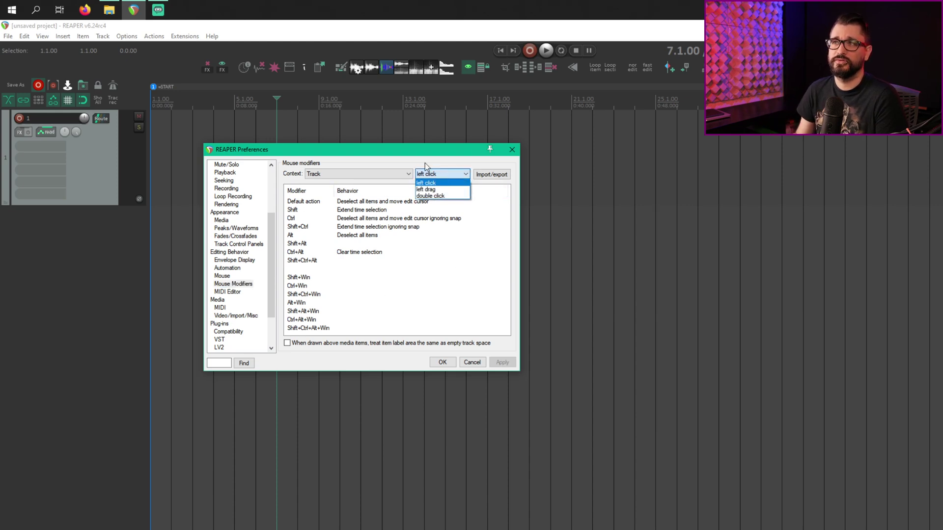
{"action": "left_click", "coordinate": [425, 163]}
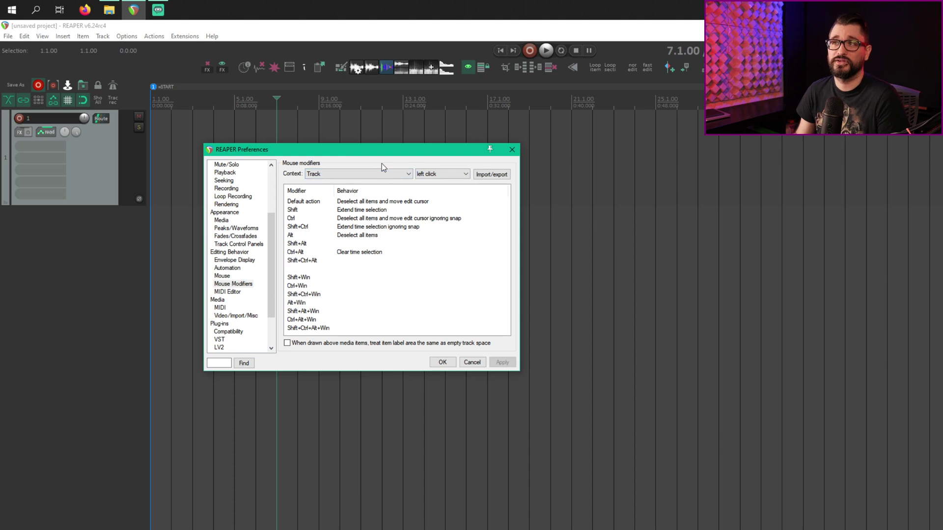
{"action": "left_click", "coordinate": [489, 177]}
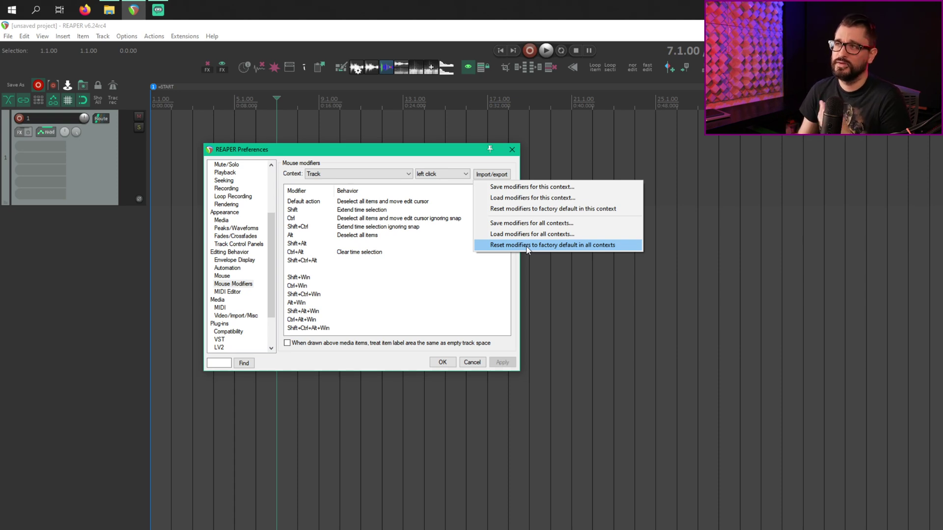
{"action": "key", "text": "alt+Tab"}
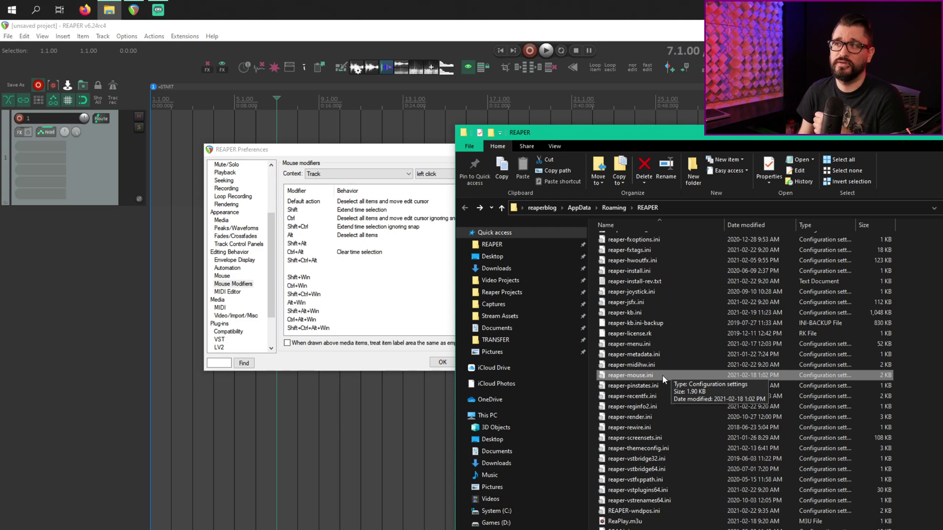
- Open reaper-mouse.ini from the resource folder in Notepad
{"action": "double_click", "coordinate": [662, 375]}
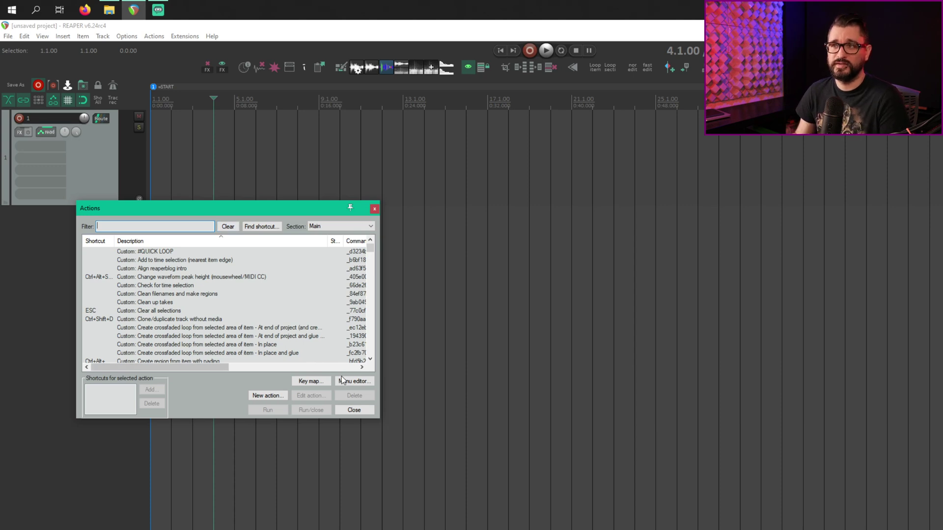
- Start exporting the shortcut key map and cancel the save dialog
{"action": "left_click", "coordinate": [323, 382]}
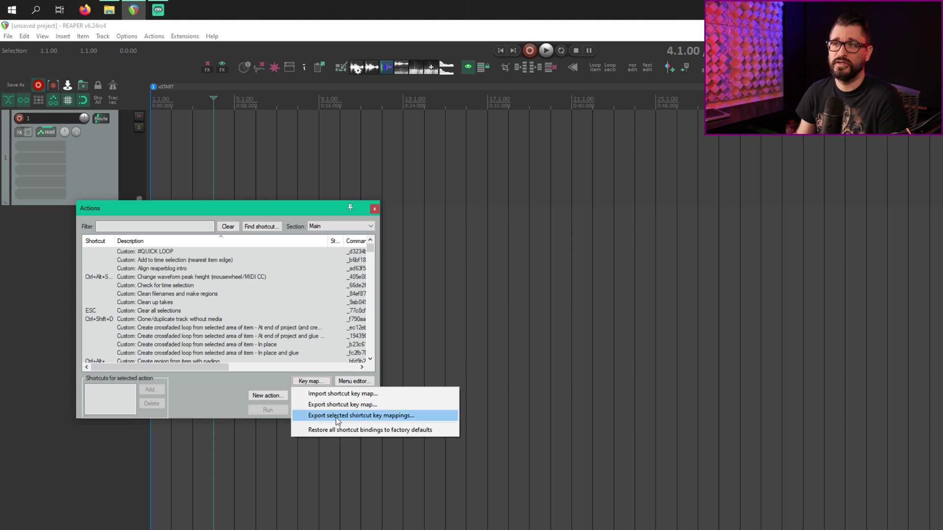
{"action": "left_click", "coordinate": [378, 405]}
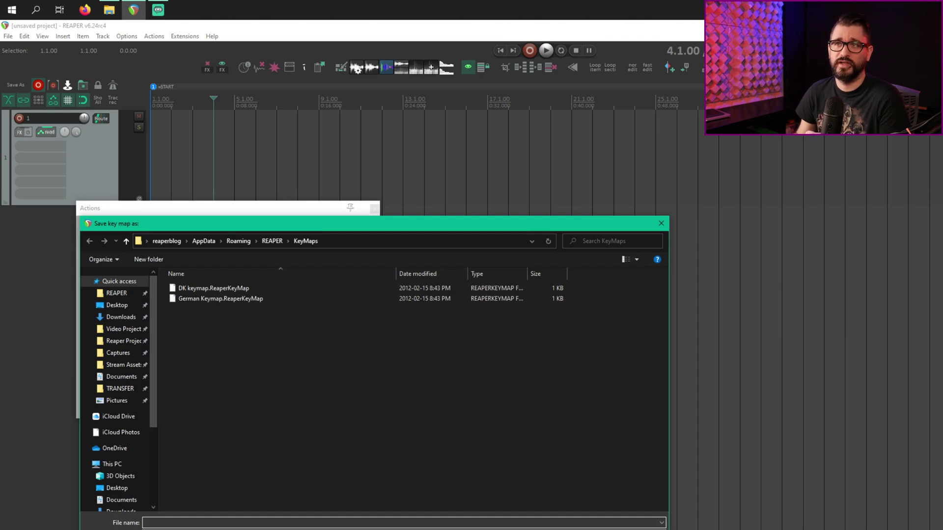
{"action": "key", "text": "Escape"}
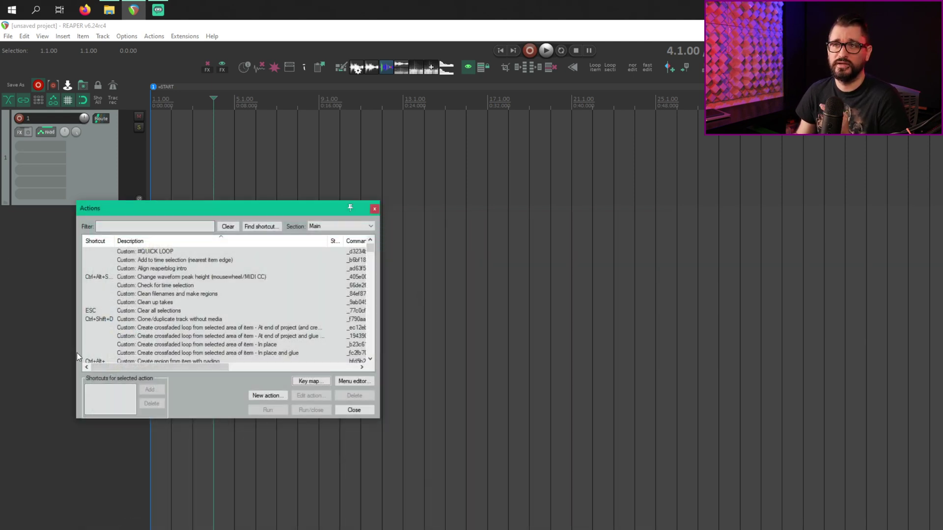
{"action": "left_click", "coordinate": [323, 381]}
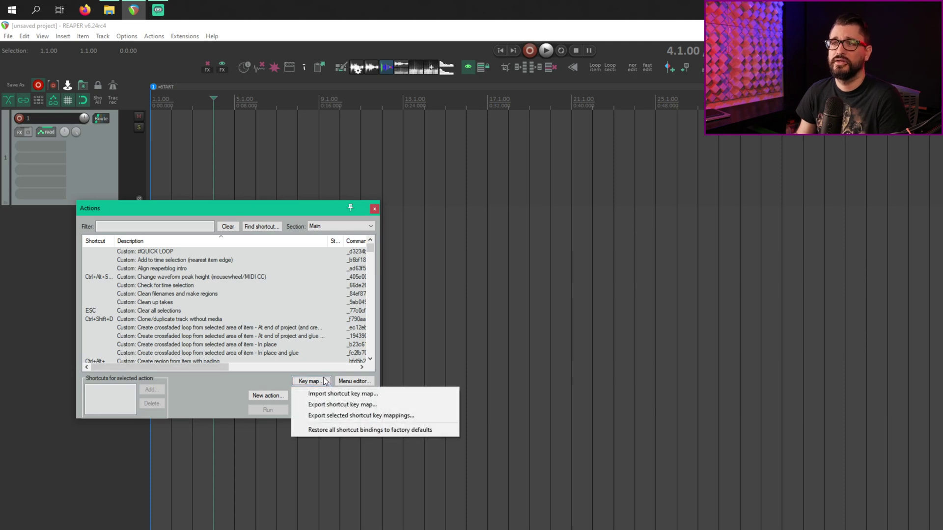
{"action": "key", "text": "Escape"}
- Select Clear all selections (ESC) and again cancel exporting the shortcut key map
{"action": "left_click", "coordinate": [161, 310]}
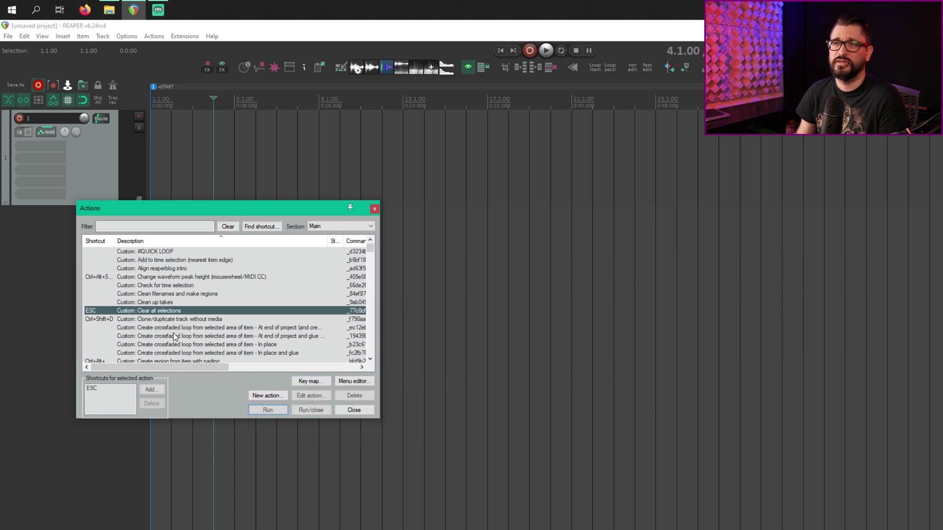
{"action": "left_click", "coordinate": [312, 381]}
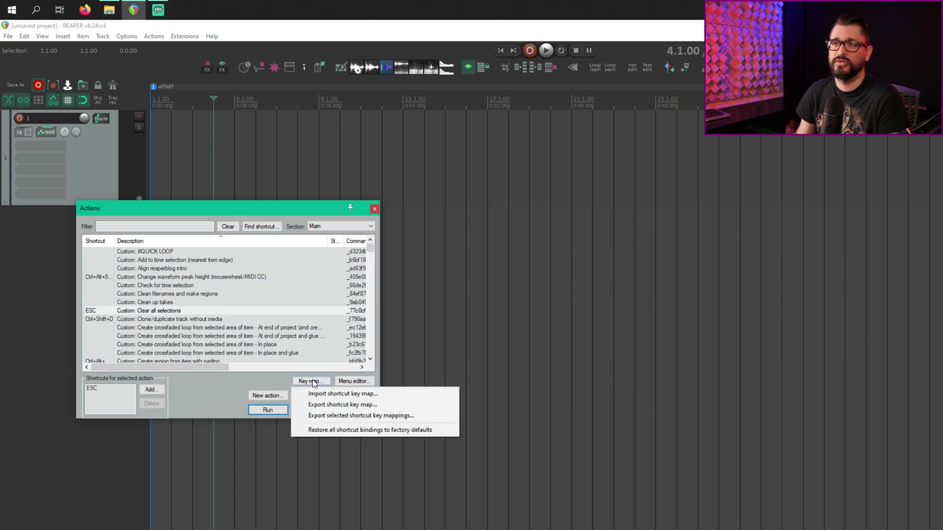
{"action": "left_click", "coordinate": [383, 406]}
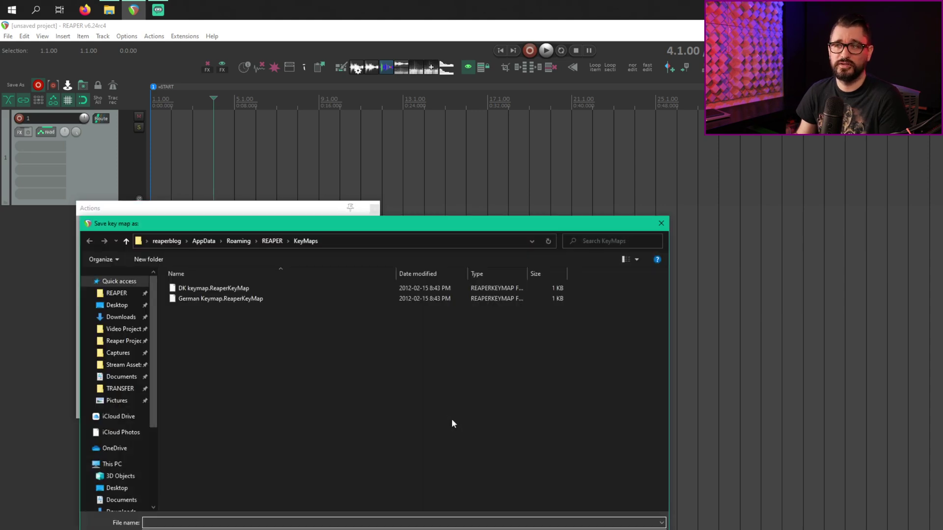
{"action": "key", "text": "Escape"}
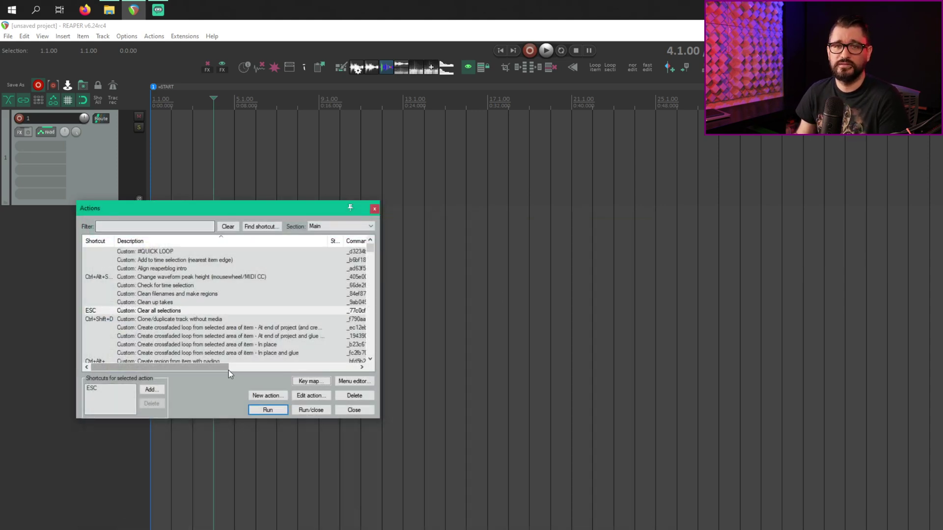
{"action": "left_click", "coordinate": [311, 381]}
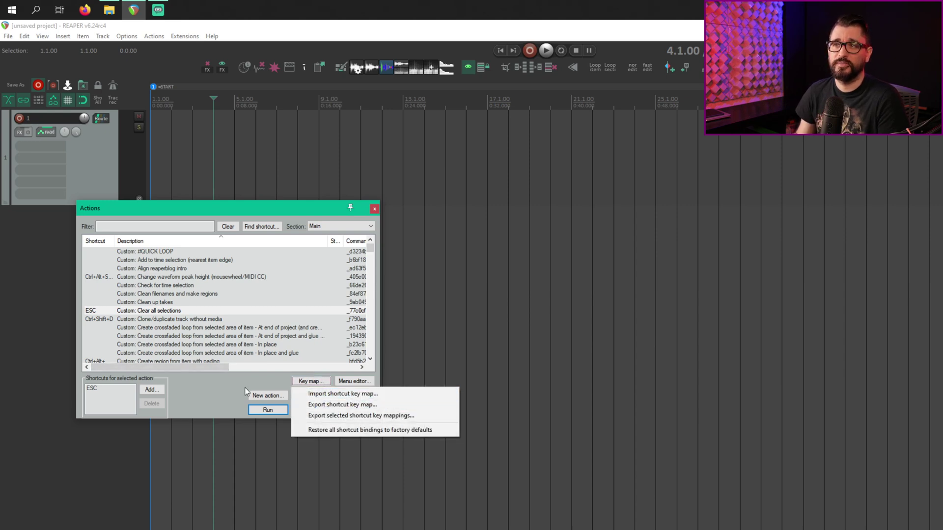
{"action": "left_click", "coordinate": [228, 383]}
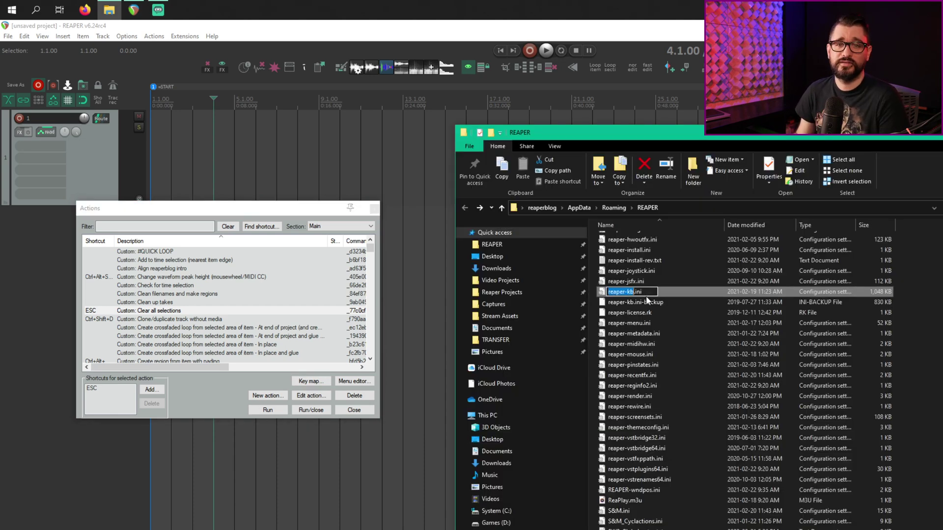
{"action": "left_click", "coordinate": [646, 295]}
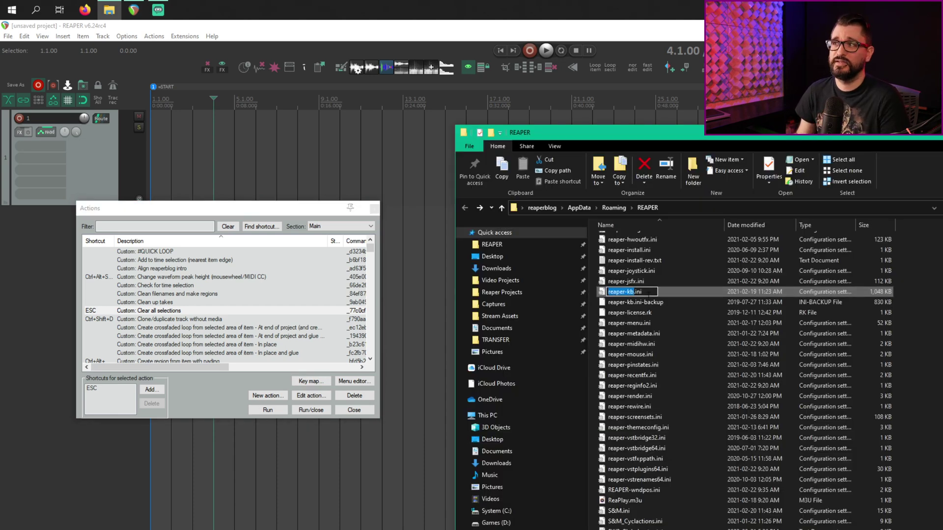
{"action": "key", "text": "Escape"}
{"action": "double_click", "coordinate": [649, 292]}
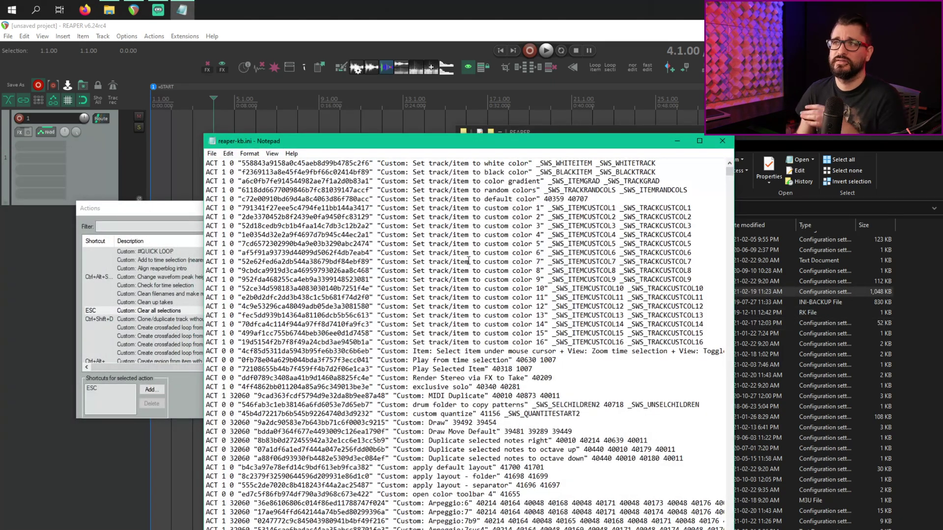
{"action": "scroll", "coordinate": [381, 198], "scroll_direction": "down", "scroll_amount": 20}
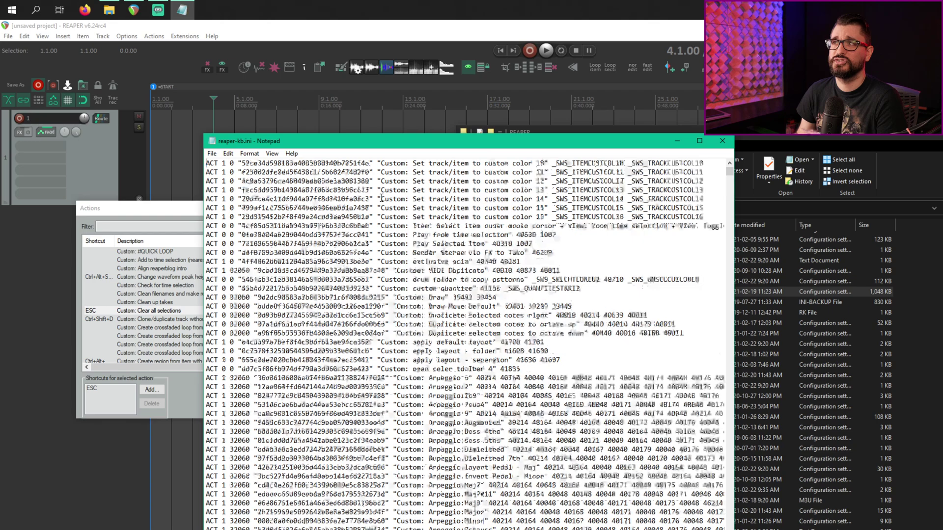
{"action": "scroll", "coordinate": [381, 198], "scroll_direction": "down", "scroll_amount": 20}
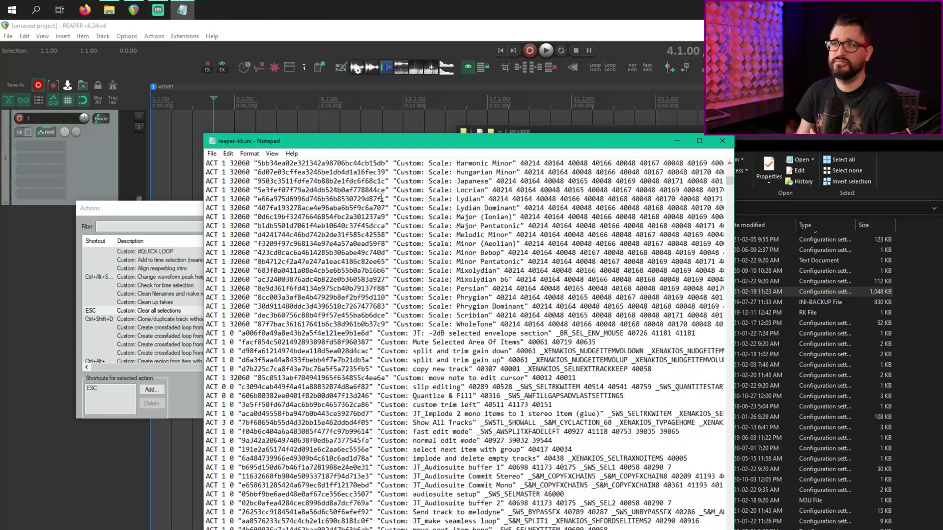
{"action": "scroll", "coordinate": [381, 197], "scroll_direction": "up", "scroll_amount": 10}
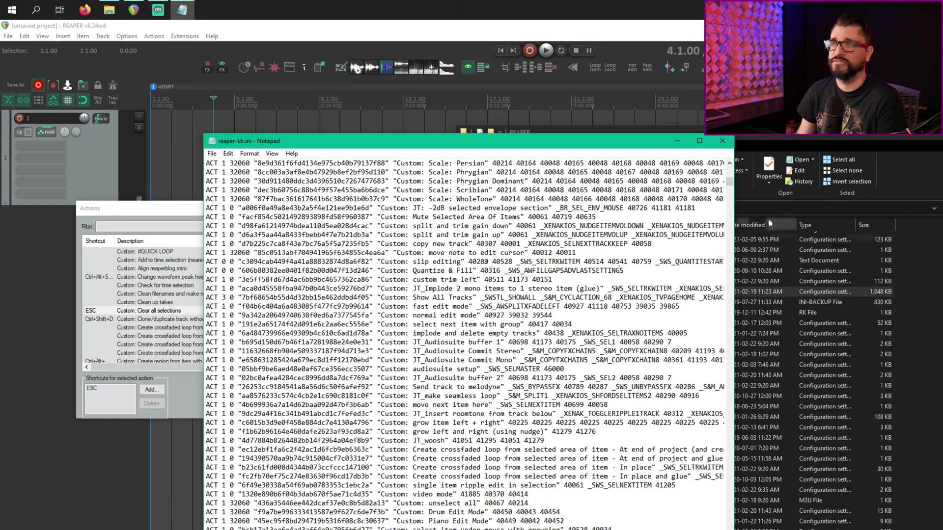
{"action": "key", "text": "alt+F4"}
{"action": "left_click_drag", "start_coordinate": [200, 210], "coordinate": [361, 166]}
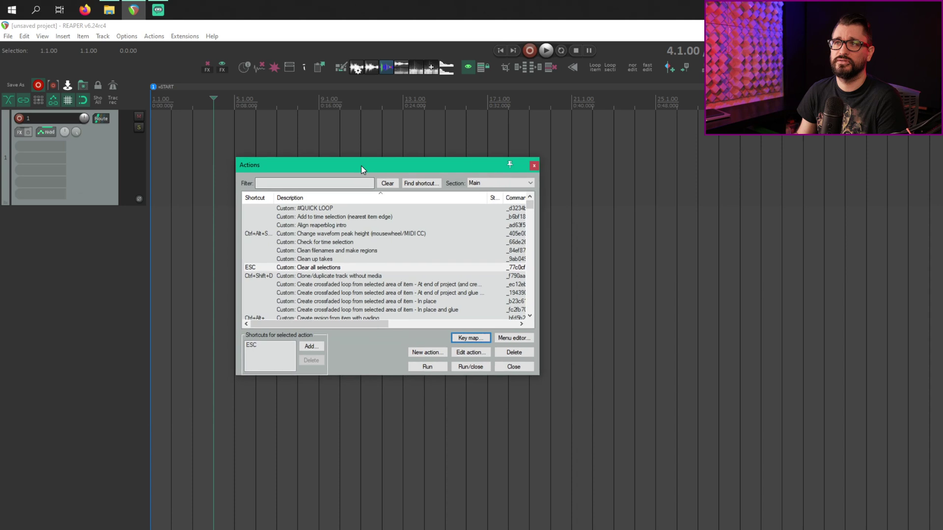
- Look through the Custom entries in the Actions list, then return to the REAPER settings folder in File Explorer
{"action": "scroll", "coordinate": [333, 279], "scroll_direction": "down", "scroll_amount": 10}
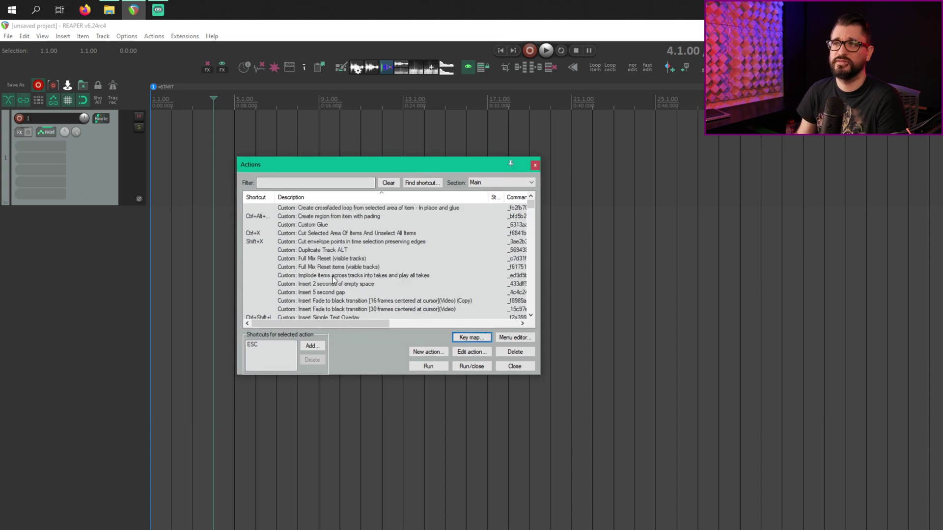
{"action": "scroll", "coordinate": [333, 279], "scroll_direction": "down", "scroll_amount": 5}
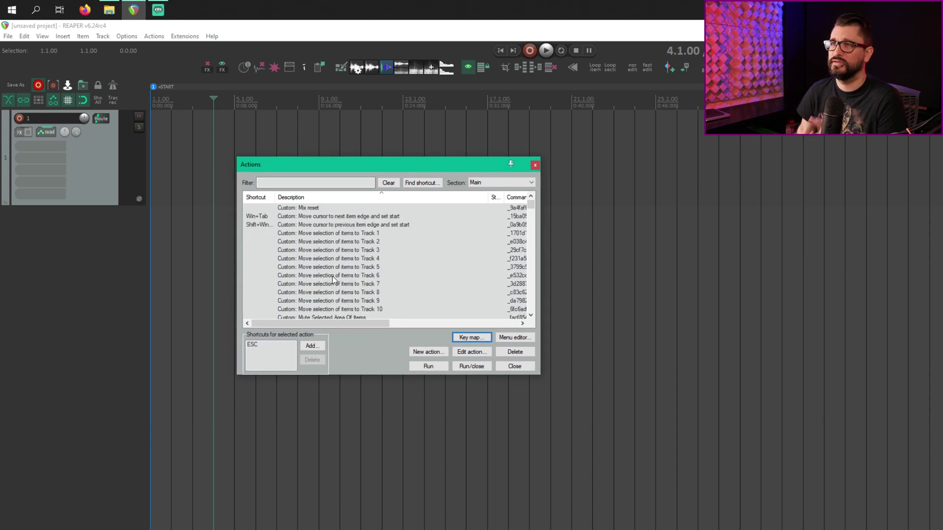
{"action": "scroll", "coordinate": [332, 278], "scroll_direction": "down", "scroll_amount": 8}
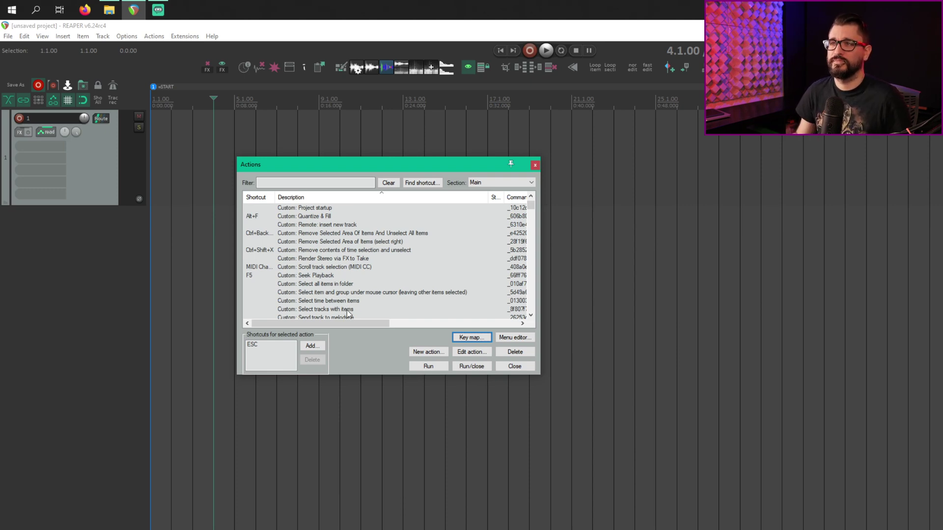
{"action": "key", "text": "alt+Tab"}
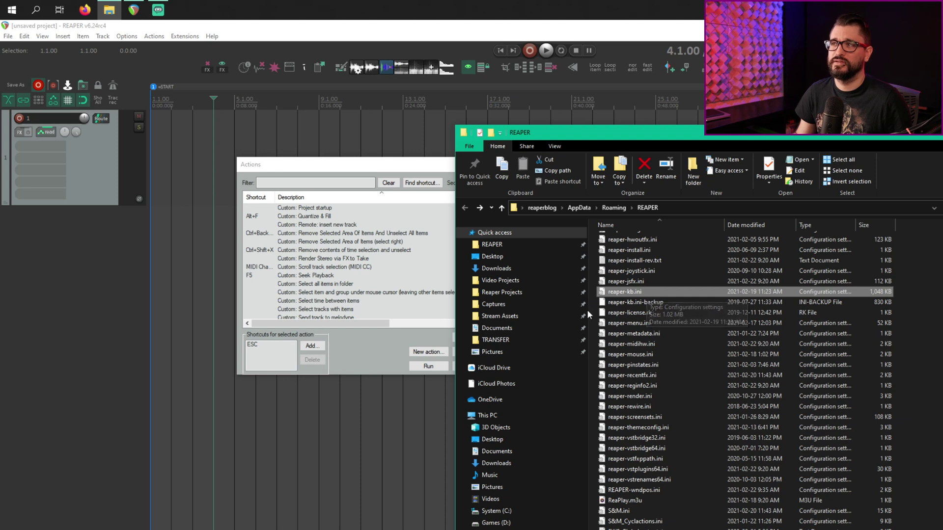
{"action": "key", "text": "Return"}
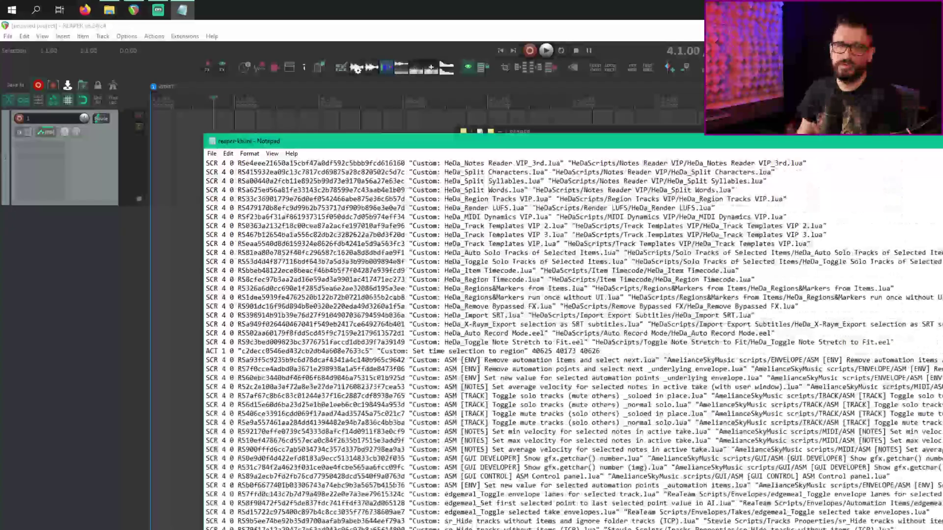
{"action": "scroll", "coordinate": [573, 338], "scroll_direction": "down", "scroll_amount": 20}
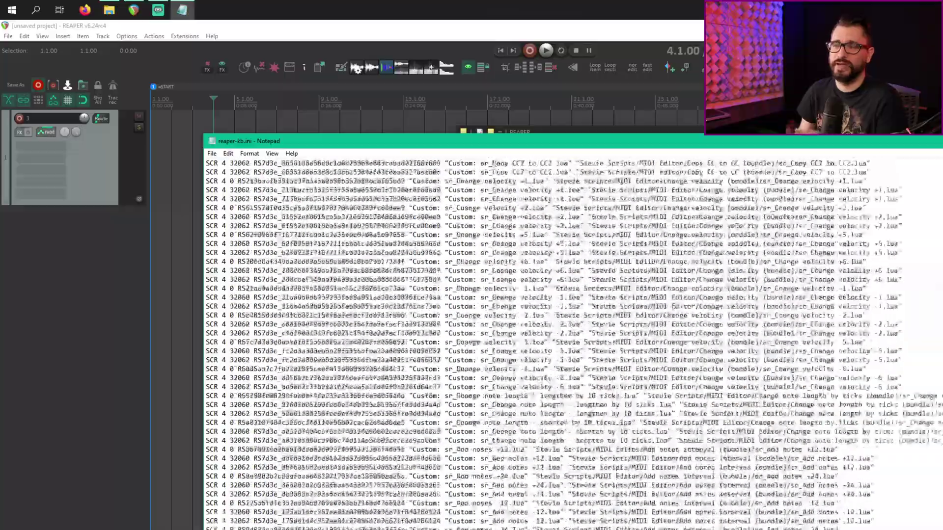
{"action": "scroll", "coordinate": [573, 339], "scroll_direction": "down", "scroll_amount": 15}
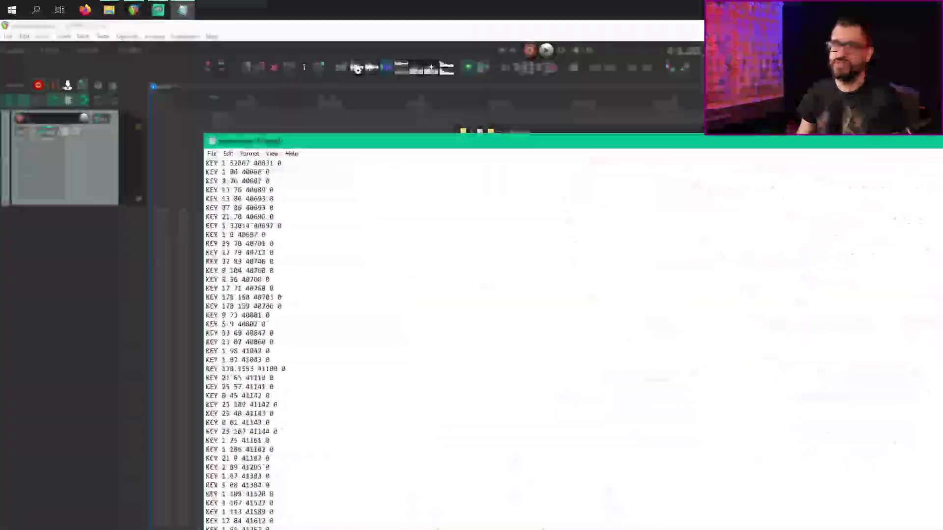
{"action": "scroll", "coordinate": [573, 339], "scroll_direction": "down", "scroll_amount": 5}
{"action": "scroll", "coordinate": [573, 339], "scroll_direction": "down", "scroll_amount": 12}
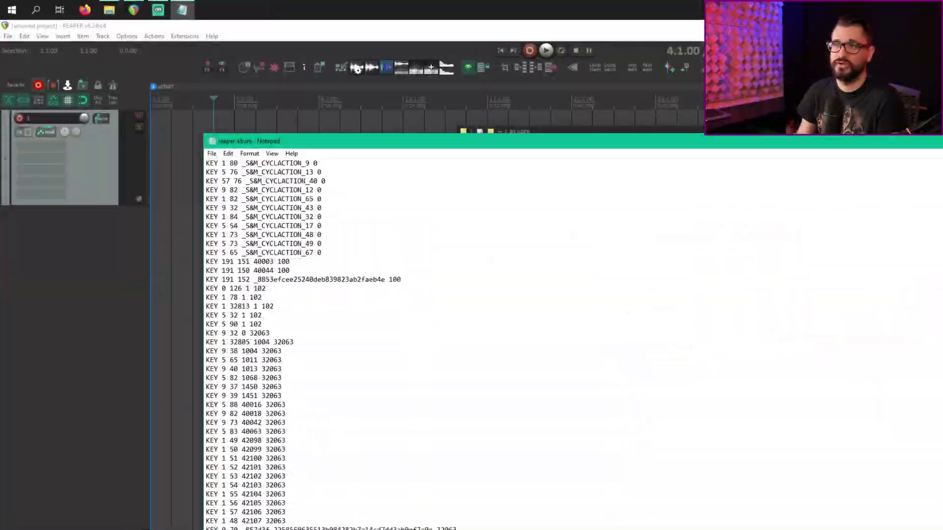
{"action": "scroll", "coordinate": [573, 339], "scroll_direction": "down", "scroll_amount": 5}
{"action": "scroll", "coordinate": [573, 339], "scroll_direction": "down", "scroll_amount": 10}
{"action": "left_click_drag", "start_coordinate": [205, 440], "coordinate": [433, 441]}
{"action": "left_click", "coordinate": [262, 449]}
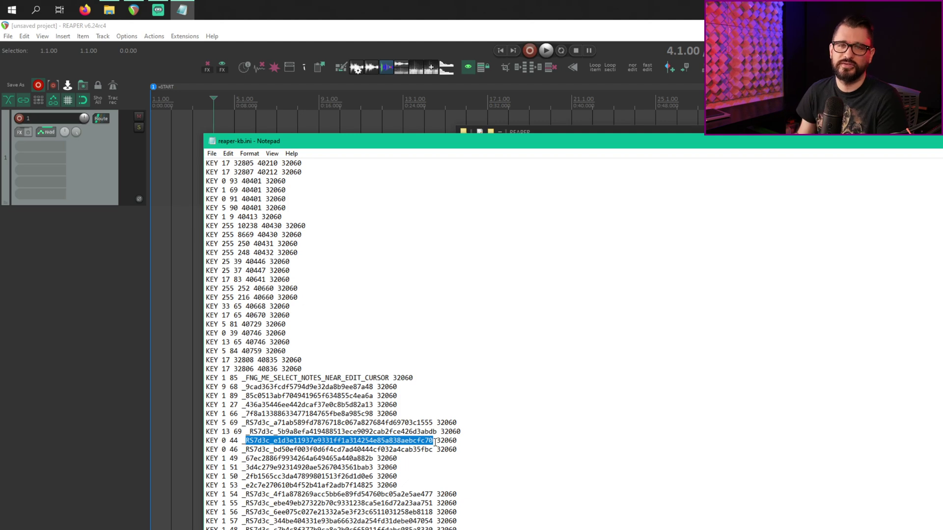
{"action": "left_click", "coordinate": [566, 460]}
{"action": "scroll", "coordinate": [550, 474], "scroll_direction": "up", "scroll_amount": 15}
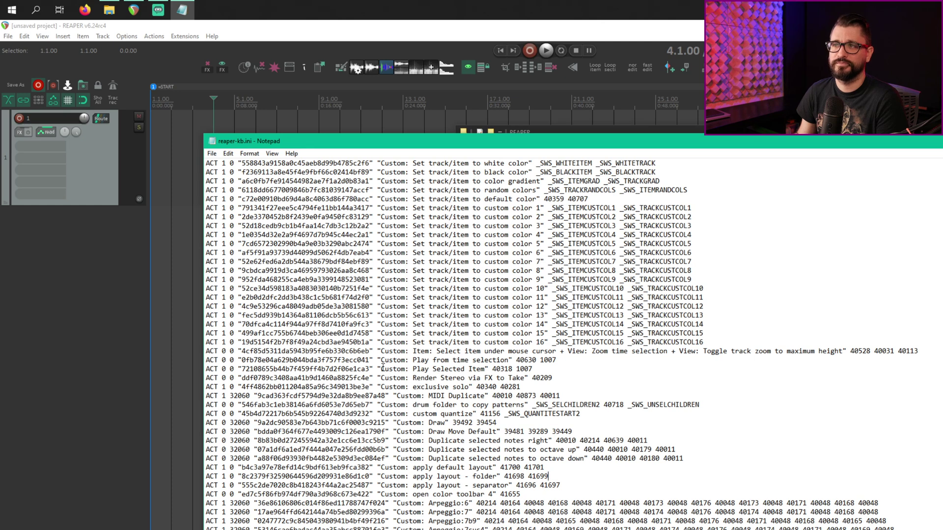
{"action": "left_click_drag", "start_coordinate": [382, 368], "coordinate": [475, 370]}
{"action": "left_click", "coordinate": [480, 359]}
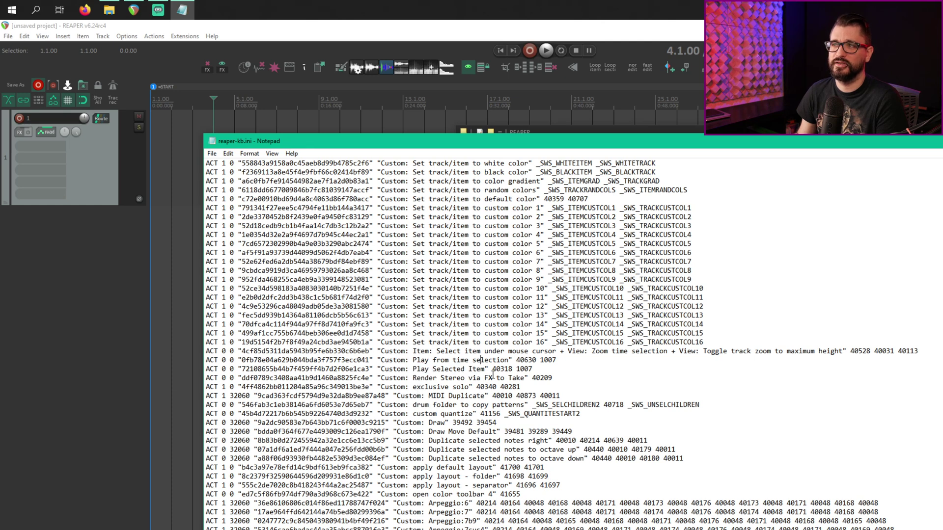
{"action": "double_click", "coordinate": [516, 369]}
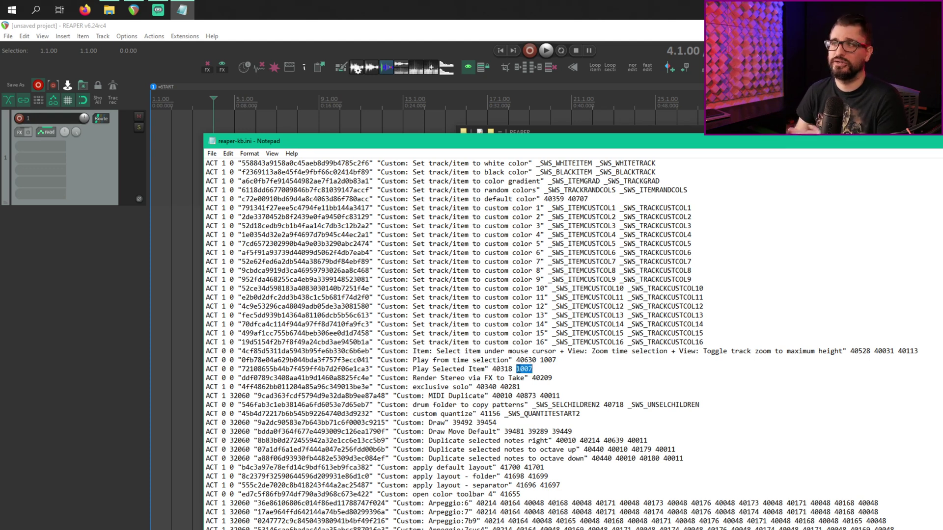
{"action": "left_click_drag", "start_coordinate": [850, 351], "coordinate": [918, 352]}
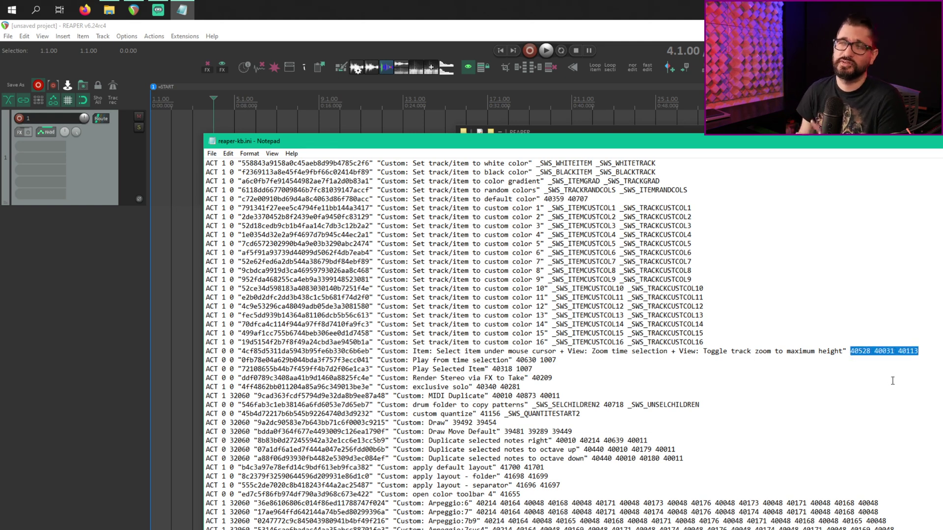
{"action": "left_click", "coordinate": [769, 422]}
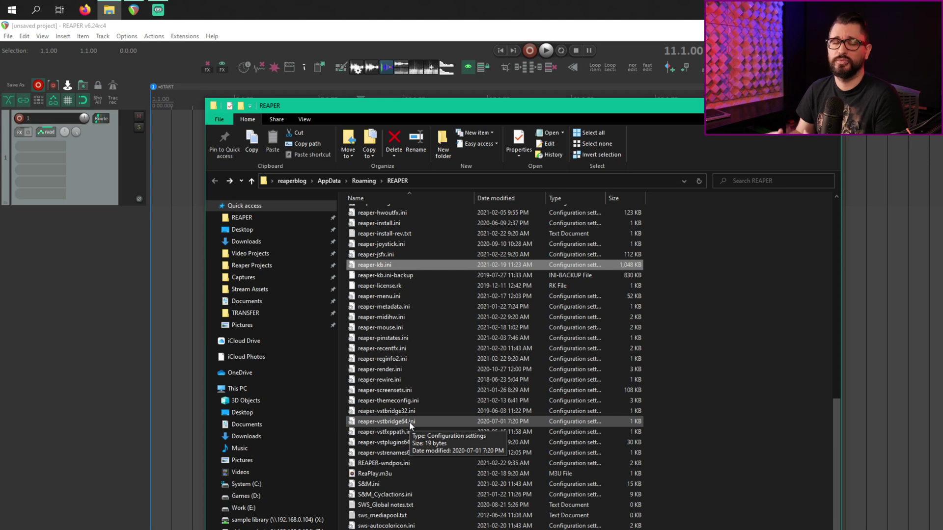
- Open S&M.ini in Notepad and highlight the [NbOfActions] heading and its instruction line
{"action": "left_click", "coordinate": [405, 485]}
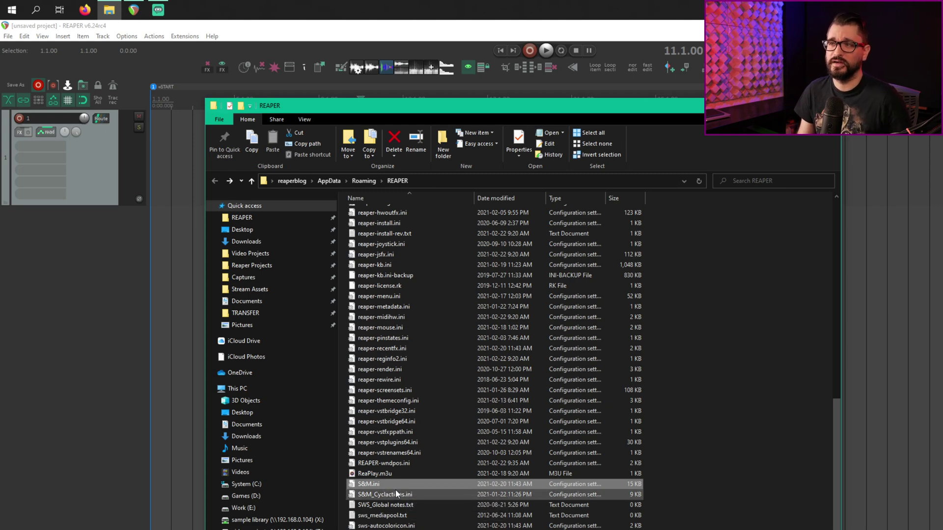
{"action": "double_click", "coordinate": [403, 485]}
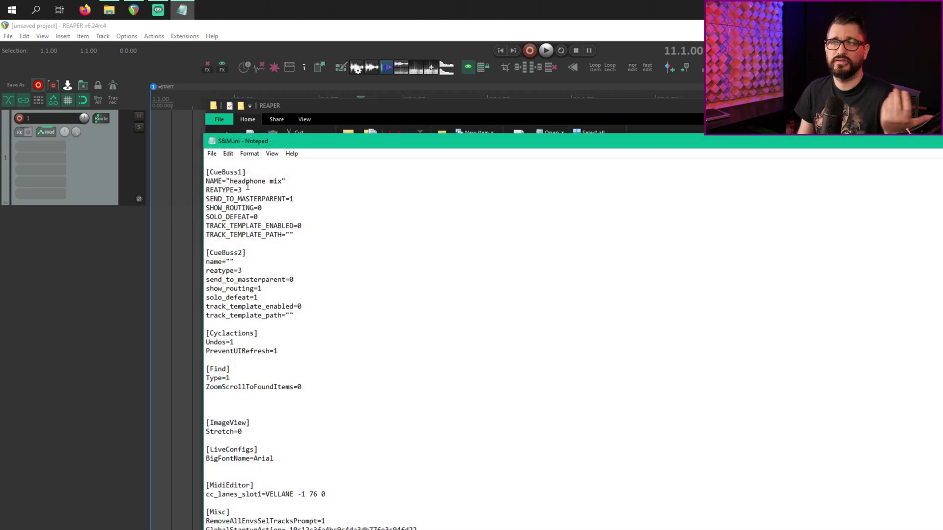
{"action": "scroll", "coordinate": [337, 385], "scroll_direction": "down", "scroll_amount": 9}
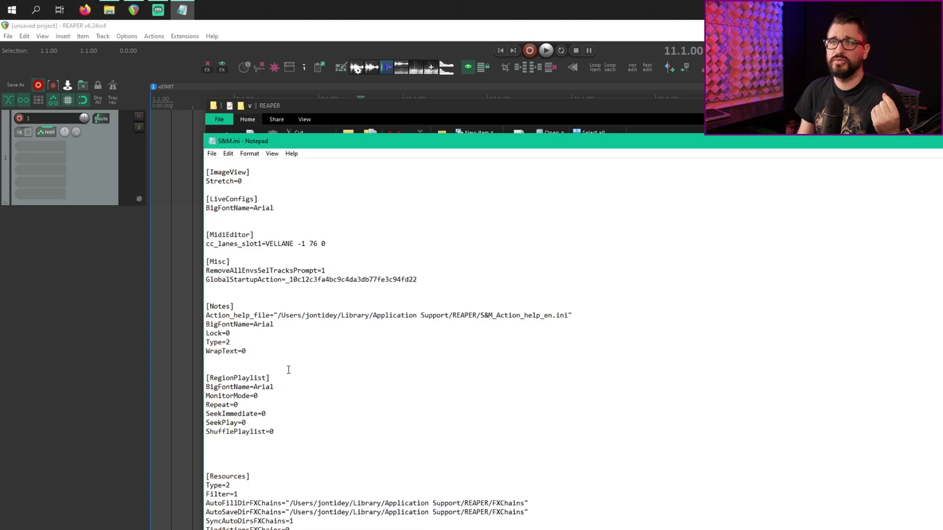
{"action": "scroll", "coordinate": [288, 370], "scroll_direction": "down", "scroll_amount": 9}
{"action": "scroll", "coordinate": [265, 376], "scroll_direction": "up", "scroll_amount": 5}
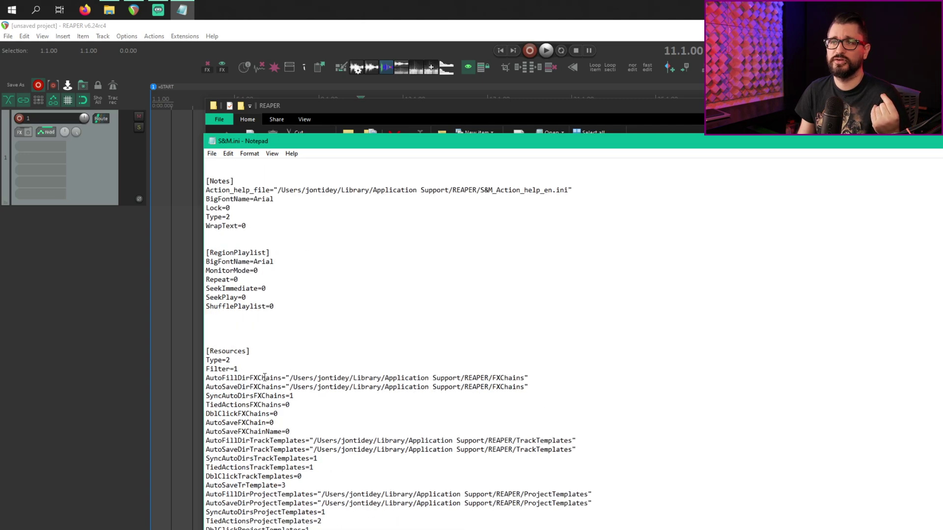
{"action": "scroll", "coordinate": [269, 393], "scroll_direction": "down", "scroll_amount": 5}
{"action": "scroll", "coordinate": [289, 368], "scroll_direction": "down", "scroll_amount": 20}
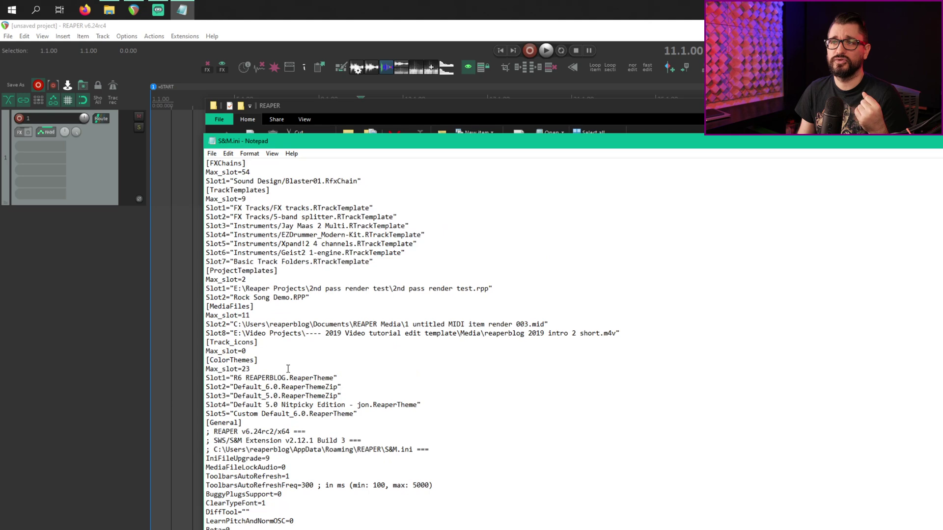
{"action": "scroll", "coordinate": [288, 367], "scroll_direction": "down", "scroll_amount": 2}
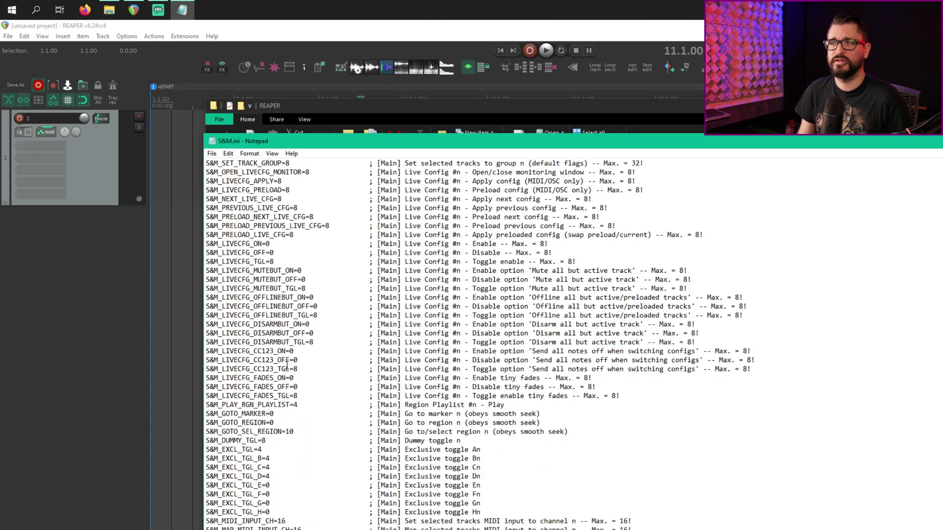
{"action": "scroll", "coordinate": [287, 366], "scroll_direction": "up", "scroll_amount": 15}
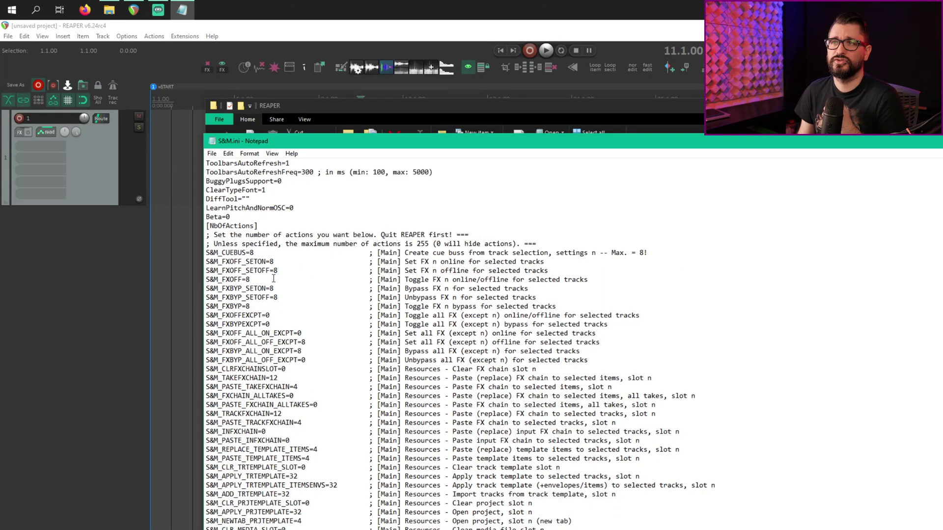
{"action": "left_click_drag", "start_coordinate": [206, 226], "coordinate": [312, 233]}
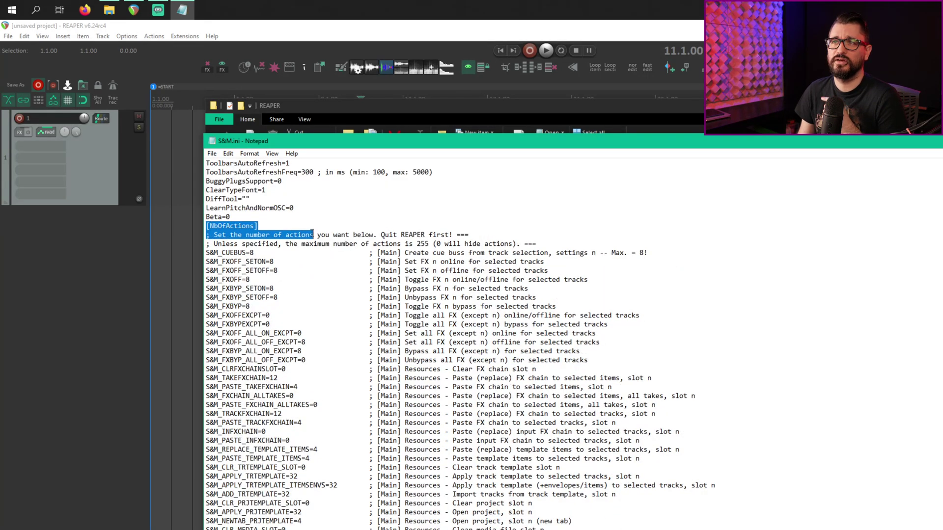
{"action": "left_click", "coordinate": [197, 83]}
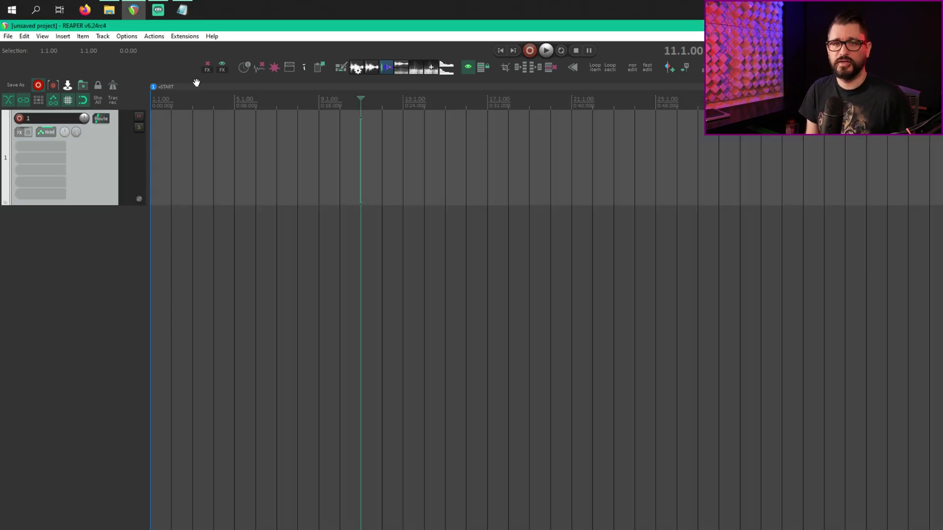
- Filter the Actions list for 'sws' and select the last 'Set FX offline' action, for FX 8
{"action": "key", "text": "shift+slash"}
{"action": "type", "text": "s"}
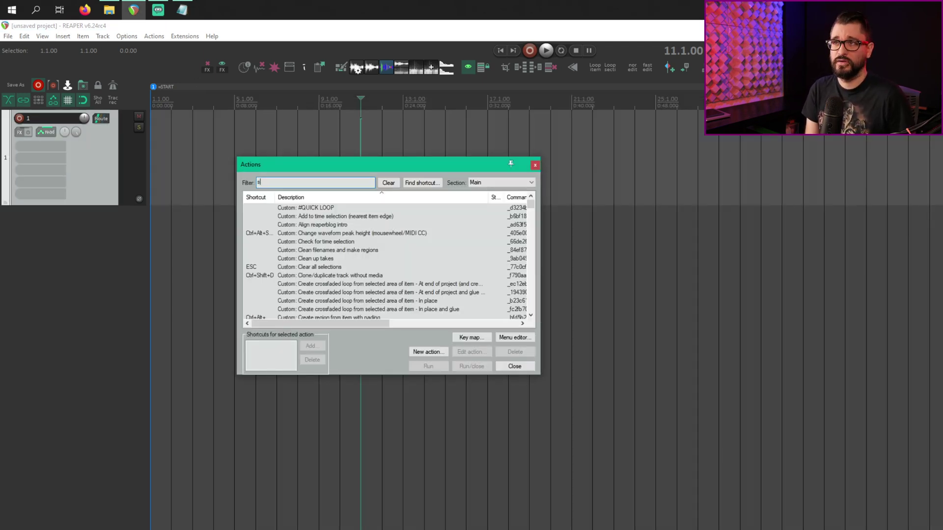
{"action": "type", "text": "ws"}
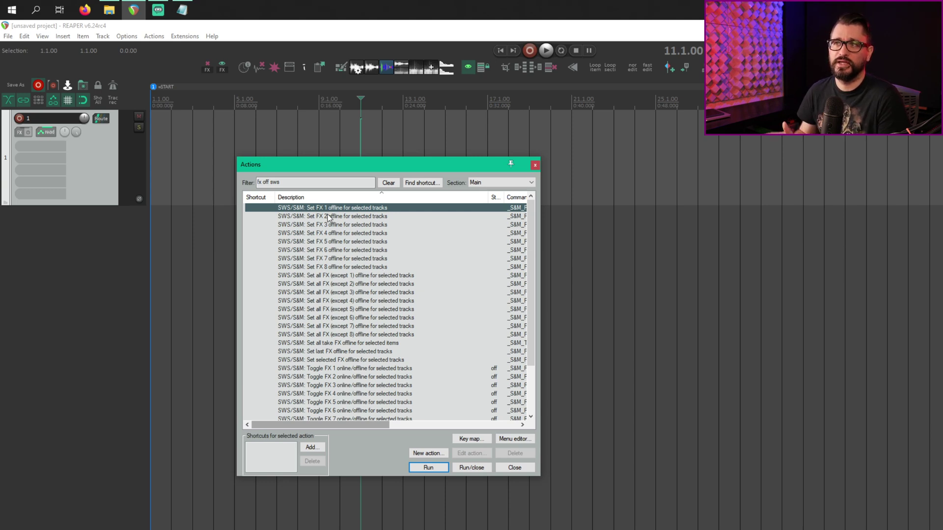
{"action": "left_click", "coordinate": [307, 266]}
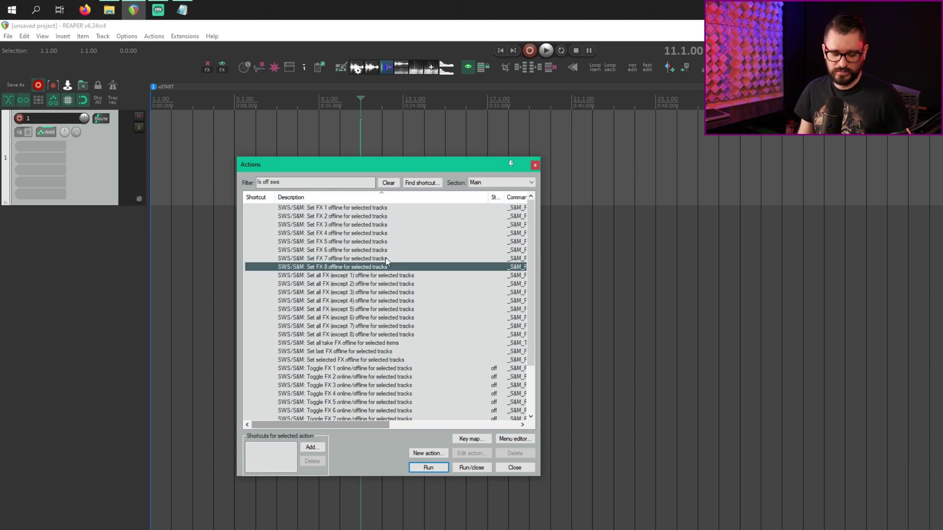
- Compare that action against the S&M_FXOFF=8 line in S&M.ini, placing Notepad beside the list
{"action": "key", "text": "alt+Tab"}
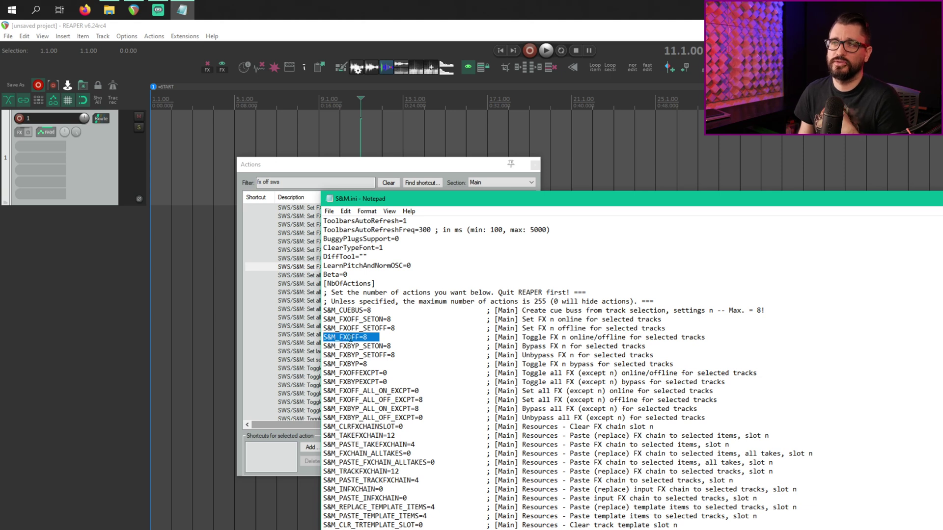
{"action": "left_click", "coordinate": [366, 338]}
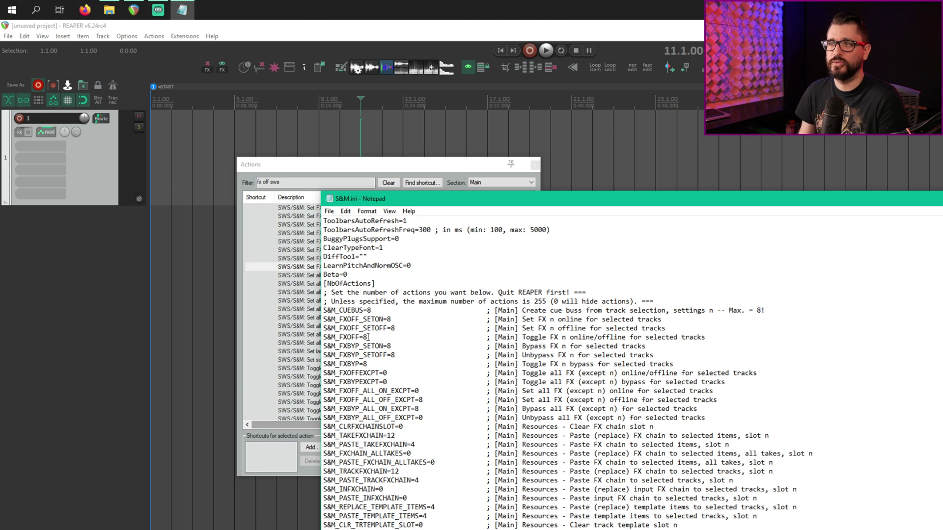
{"action": "left_click_drag", "start_coordinate": [375, 198], "coordinate": [589, 191]}
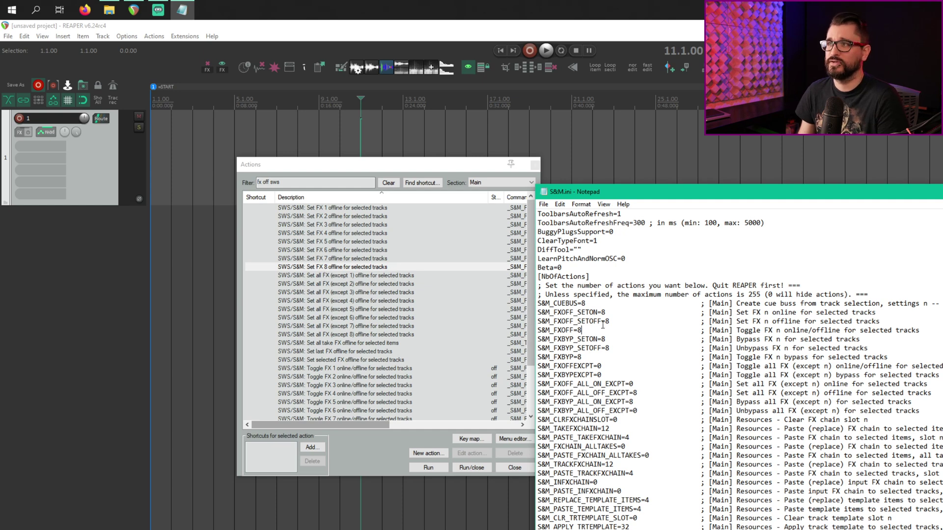
{"action": "left_click", "coordinate": [580, 348]}
{"action": "left_click_drag", "start_coordinate": [632, 196], "coordinate": [451, 186]}
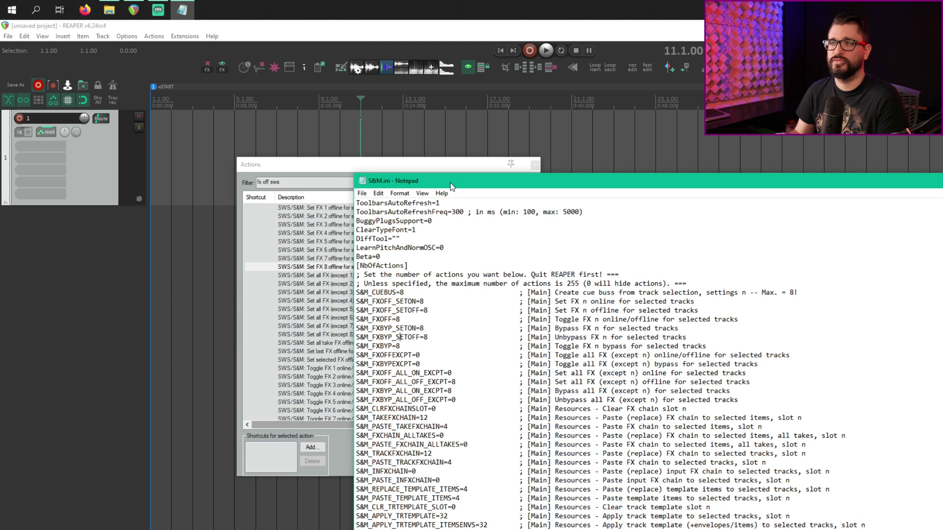
- Close the Actions list and the S&M.ini Notepad window
{"action": "left_click", "coordinate": [296, 167]}
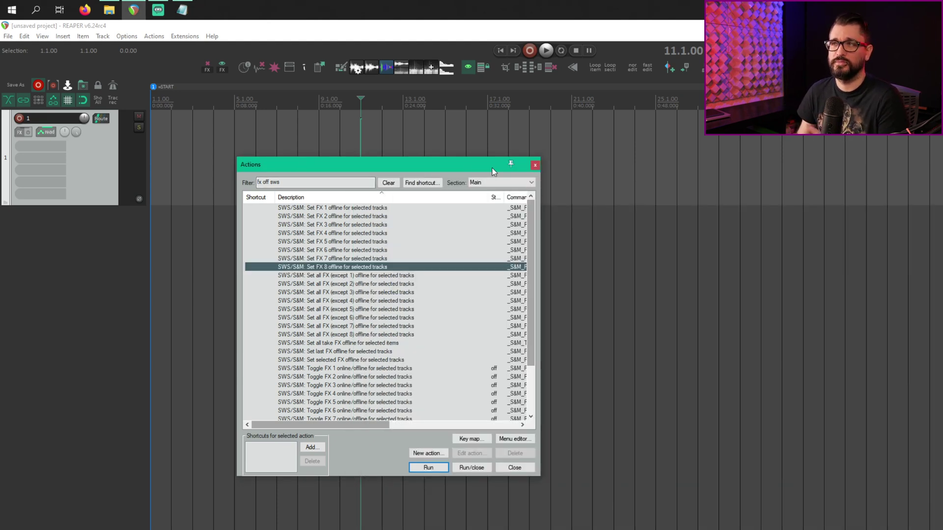
{"action": "left_click", "coordinate": [535, 165]}
{"action": "key", "text": "alt+F4"}
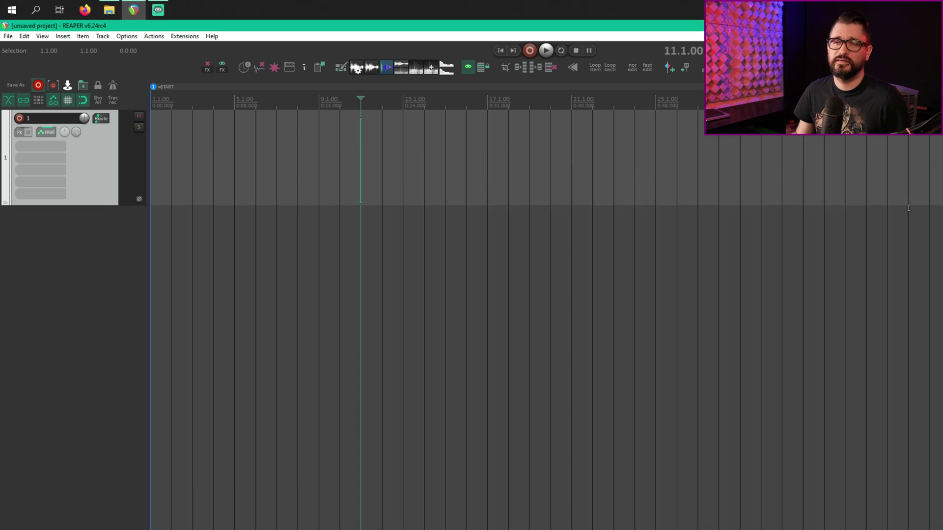
- Open S&M_Cyclactions.ini from AppData\Roaming\REAPER in Notepad
{"action": "key", "text": "alt+Tab"}
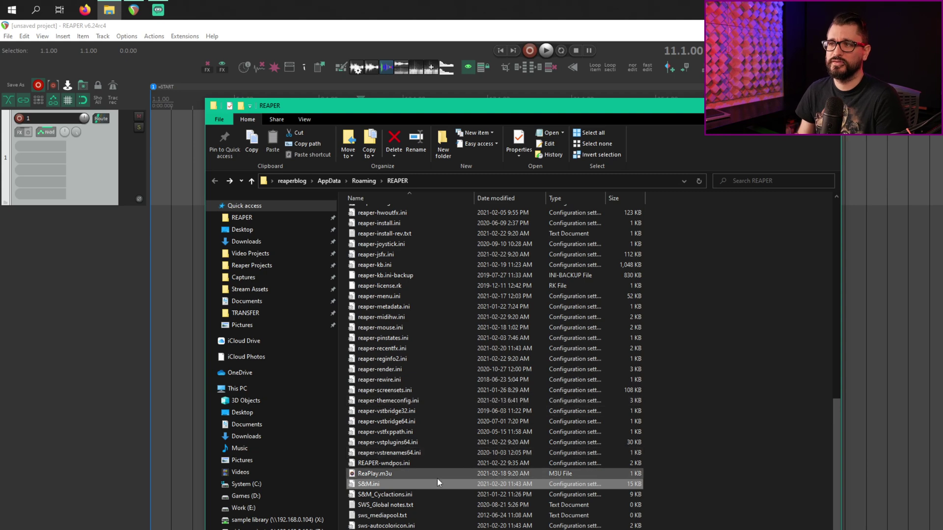
{"action": "left_click", "coordinate": [432, 496]}
{"action": "double_click", "coordinate": [431, 496]}
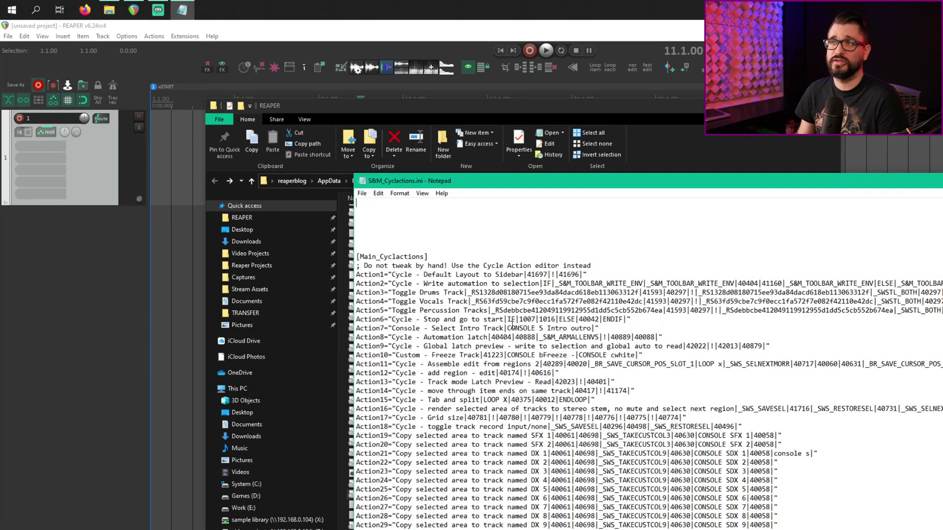
{"action": "left_click", "coordinate": [251, 49]}
- Open the SWS Cycle Action editor and place S&M_Cyclactions.ini beside it
{"action": "left_click", "coordinate": [186, 37]}
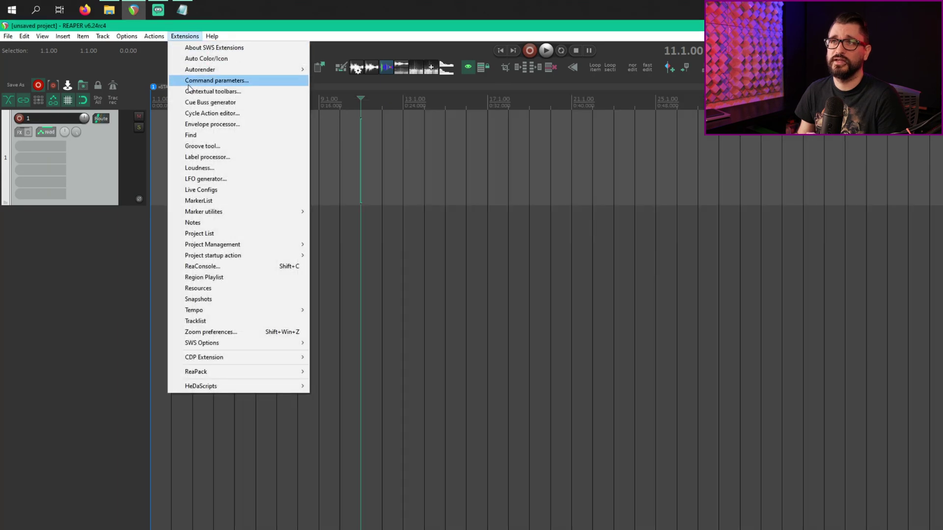
{"action": "left_click", "coordinate": [204, 114]}
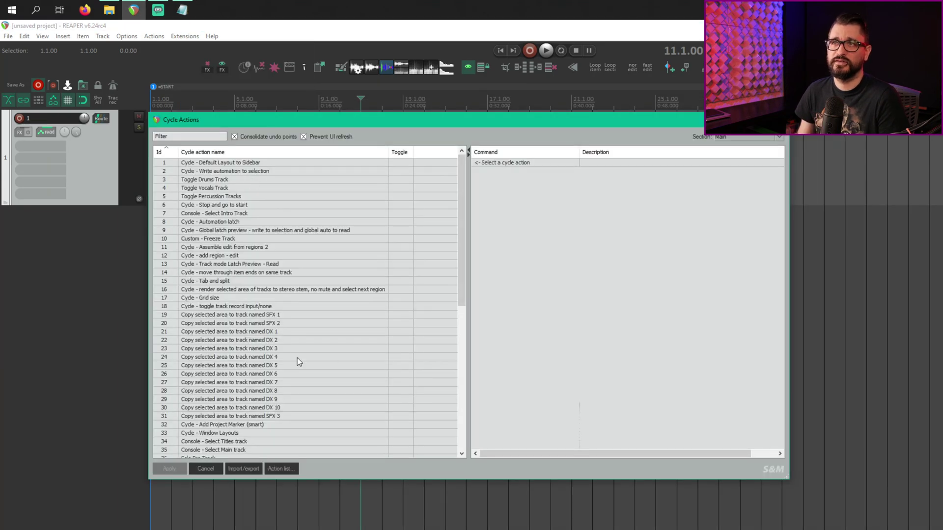
{"action": "scroll", "coordinate": [284, 283], "scroll_direction": "down", "scroll_amount": 5}
{"action": "scroll", "coordinate": [283, 283], "scroll_direction": "up", "scroll_amount": 5}
{"action": "key", "text": "alt+Tab"}
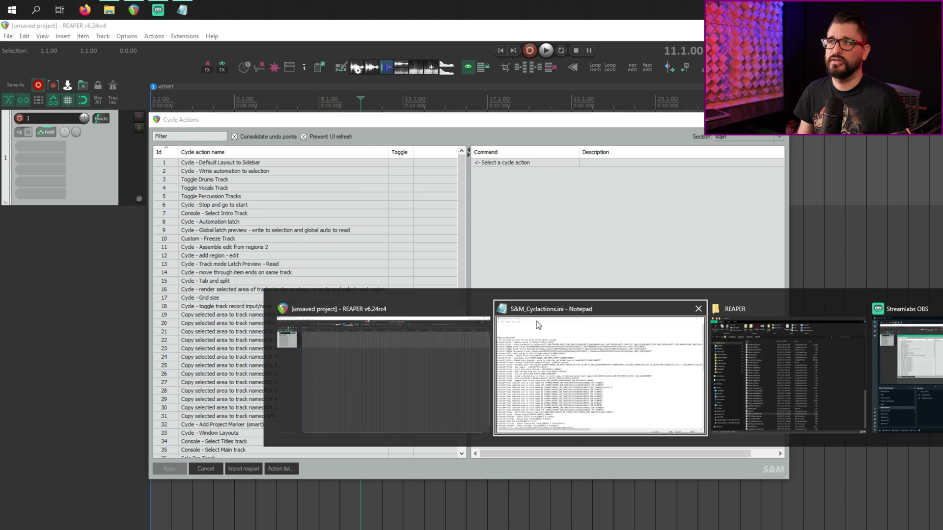
{"action": "left_click_drag", "start_coordinate": [502, 182], "coordinate": [549, 119]}
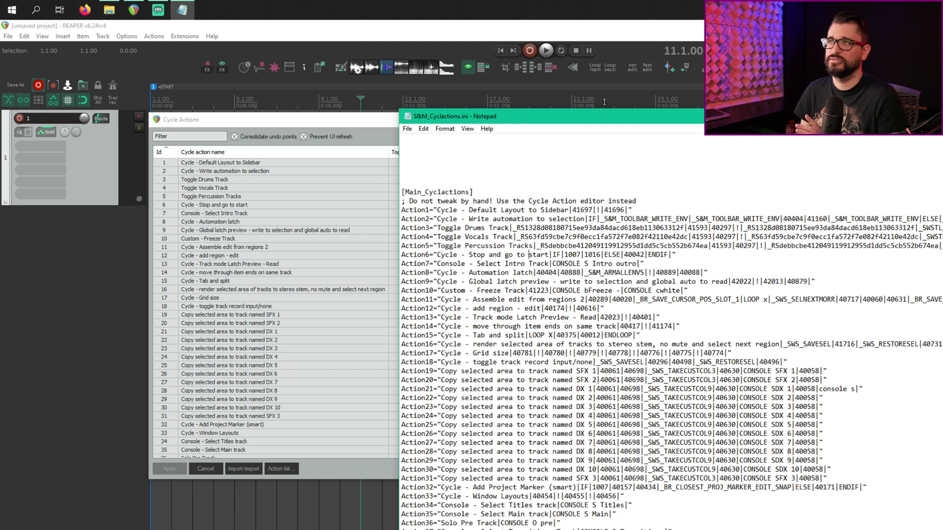
{"action": "left_click_drag", "start_coordinate": [548, 116], "coordinate": [498, 116]}
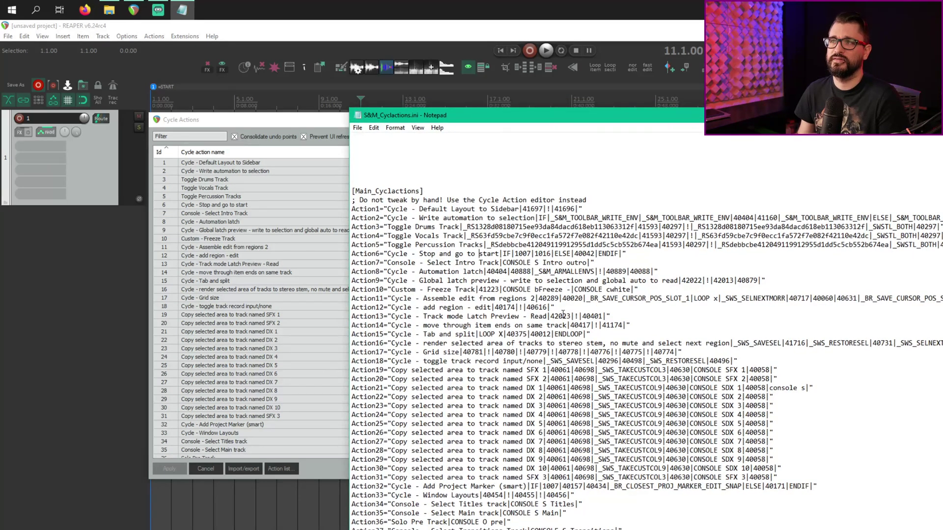
{"action": "left_click", "coordinate": [216, 294]}
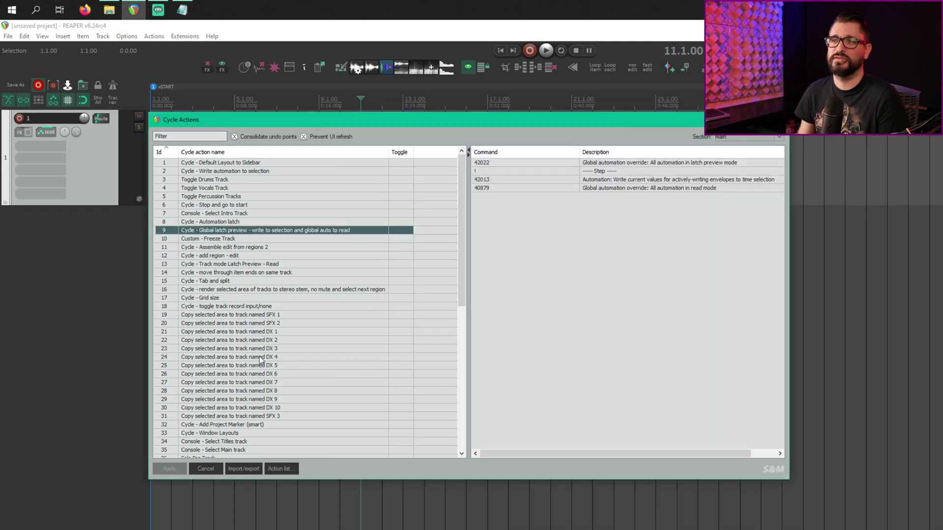
- Show the commands of the 'Copy selected area to track named SFX 2' cycle action and check import/export options
{"action": "left_click", "coordinate": [290, 323]}
{"action": "left_click", "coordinate": [253, 467]}
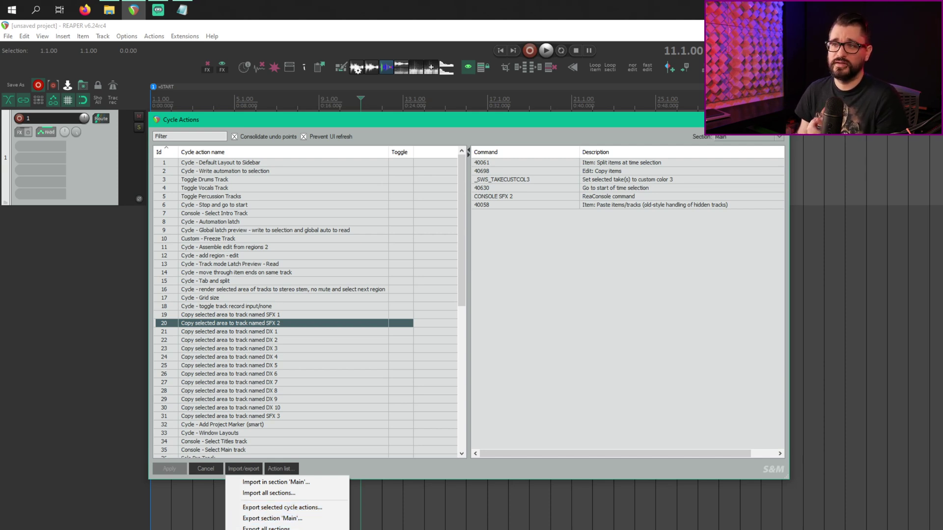
{"action": "left_click", "coordinate": [382, 467]}
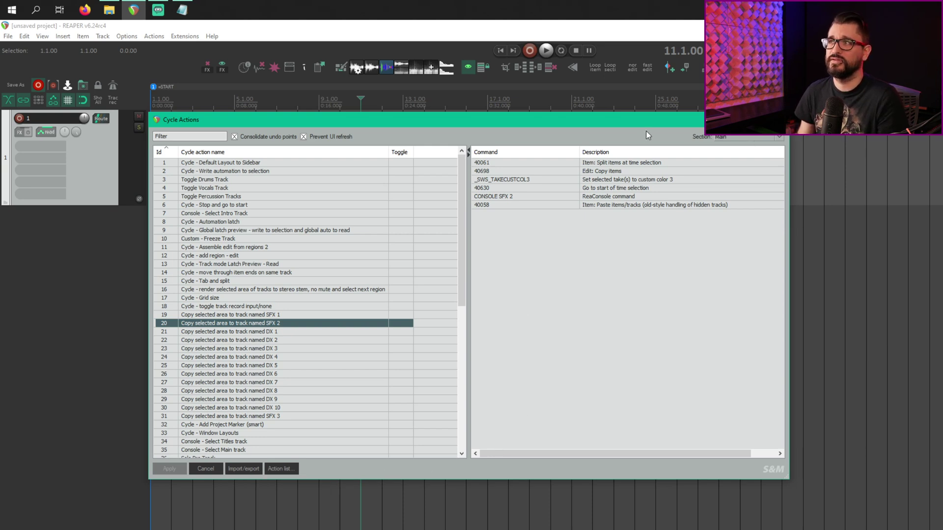
- Switch the editor to the MIDI Editor section's cycle actions, then open BR.ini
{"action": "left_click", "coordinate": [730, 138]}
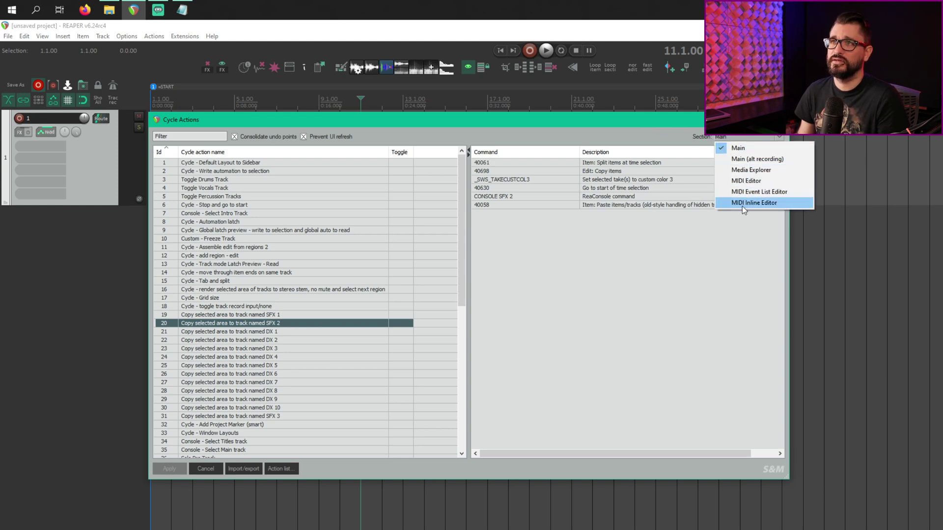
{"action": "left_click", "coordinate": [762, 182]}
{"action": "scroll", "coordinate": [722, 138], "scroll_direction": "up", "scroll_amount": 3}
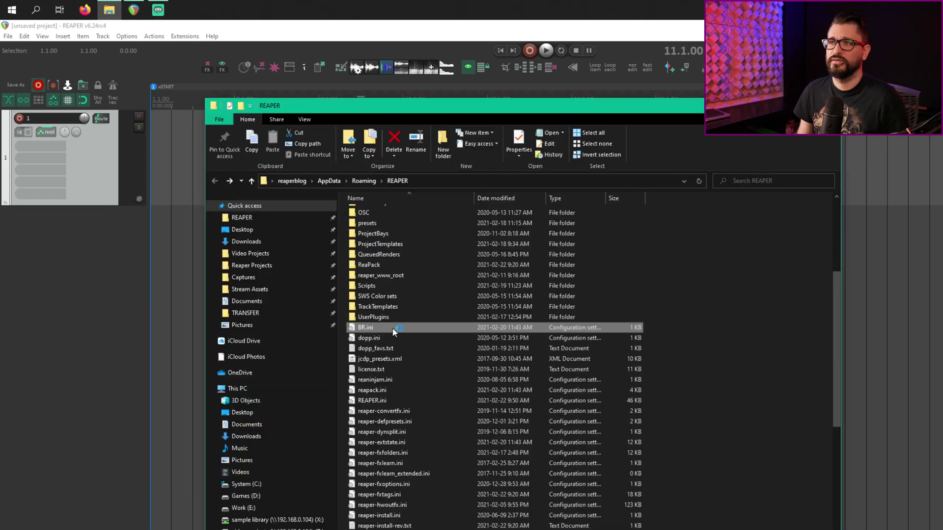
{"action": "double_click", "coordinate": [391, 331]}
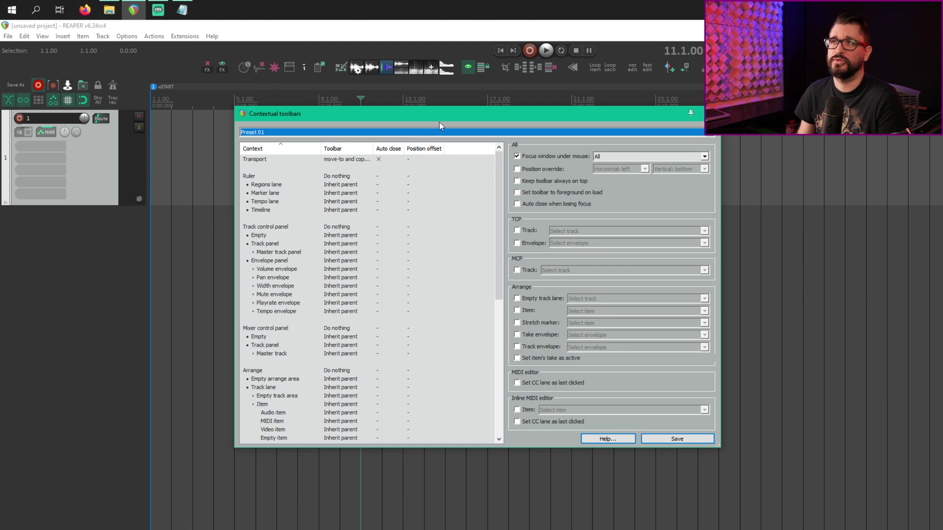
- Move the Contextual toolbars settings window aside and close it
{"action": "left_click_drag", "start_coordinate": [450, 117], "coordinate": [443, 119]}
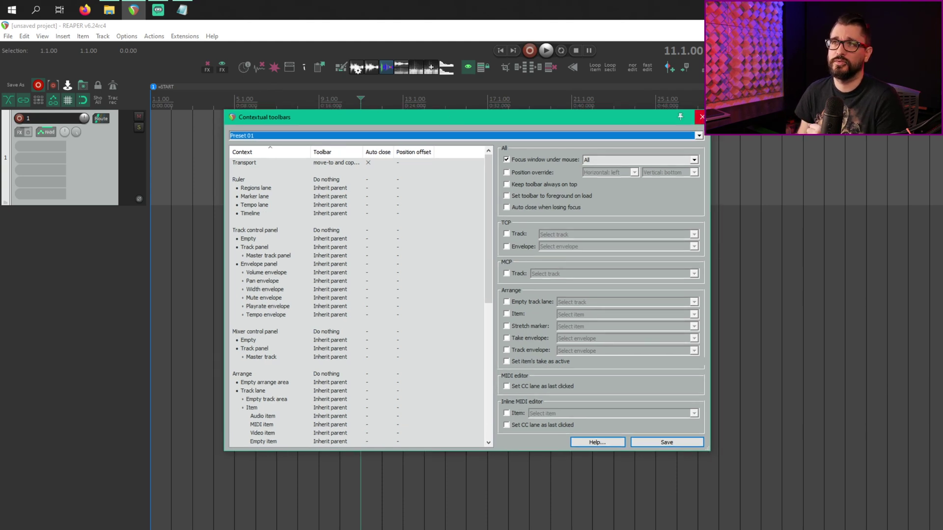
{"action": "left_click", "coordinate": [701, 117]}
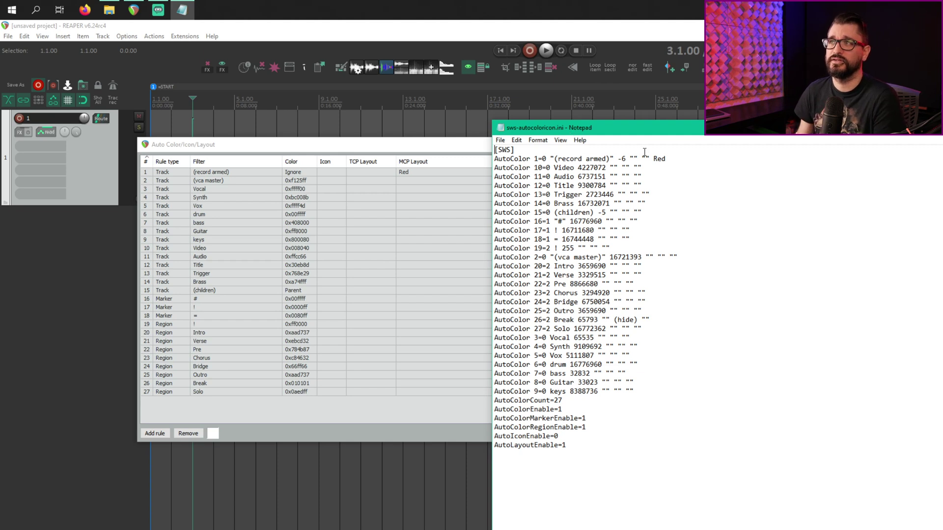
- Select the AutoColor lines in sws-autocoloricon.ini and compare them with the 27 Auto Color rules
{"action": "left_click_drag", "start_coordinate": [593, 447], "coordinate": [480, 158]}
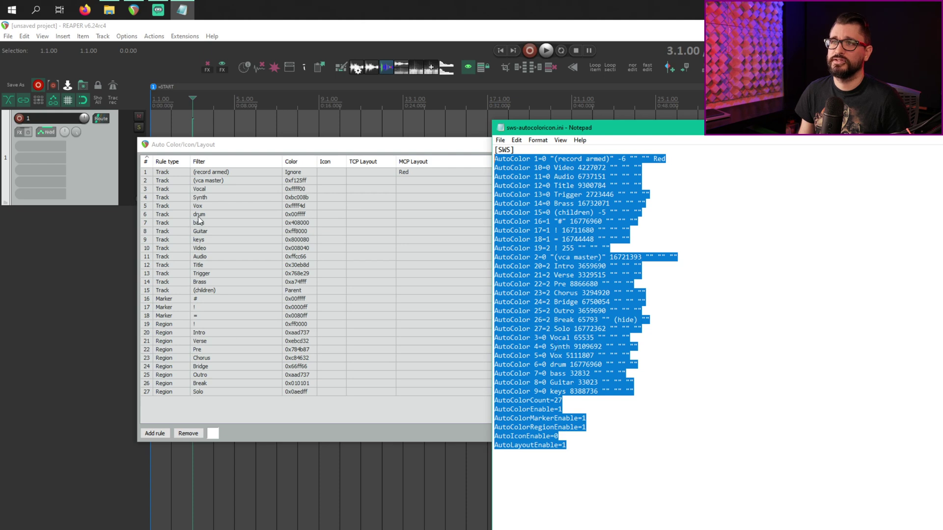
{"action": "key", "text": "alt+Tab"}
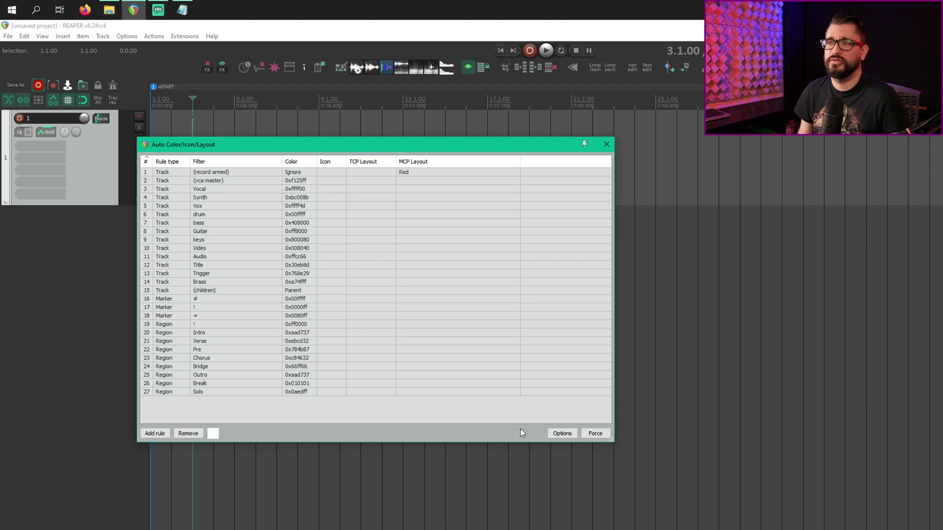
{"action": "key", "text": "alt+Tab"}
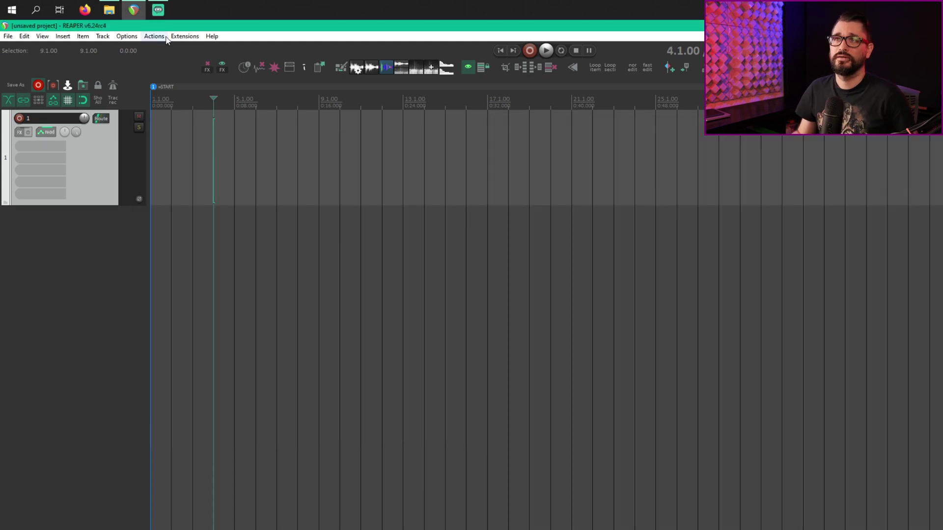
- Find Manage repositories under Extensions > ReaPack, close the menu, and bring up the window switcher
{"action": "left_click", "coordinate": [184, 37]}
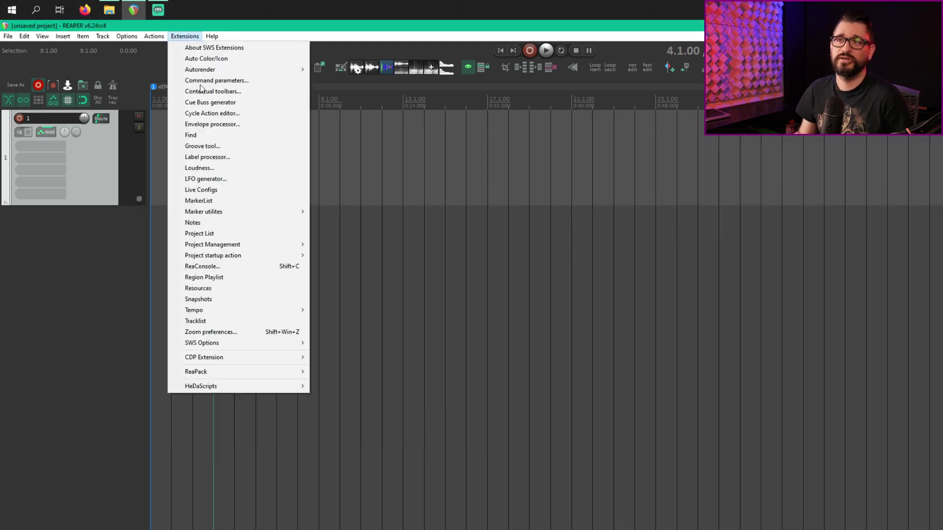
{"action": "mouse_move", "coordinate": [248, 368]}
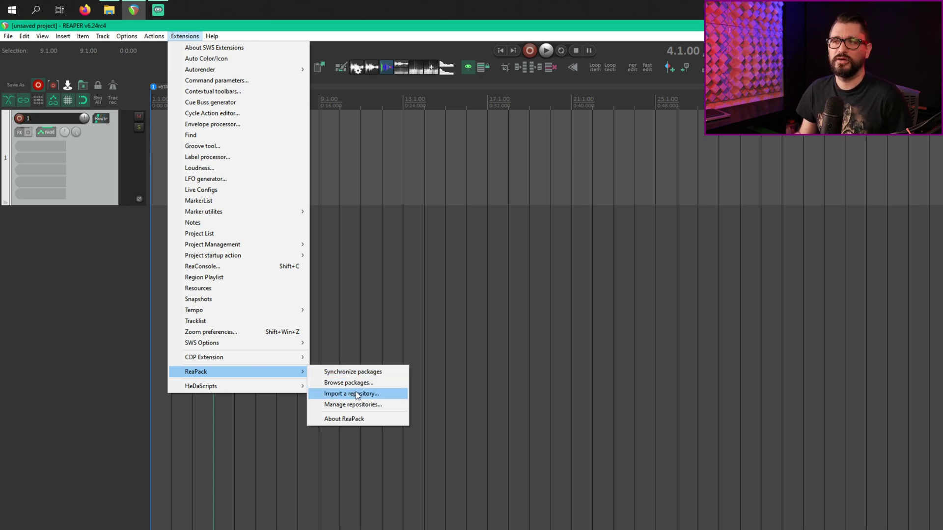
{"action": "left_click", "coordinate": [375, 321]}
{"action": "left_click", "coordinate": [377, 321]}
{"action": "key", "text": "alt+Tab"}
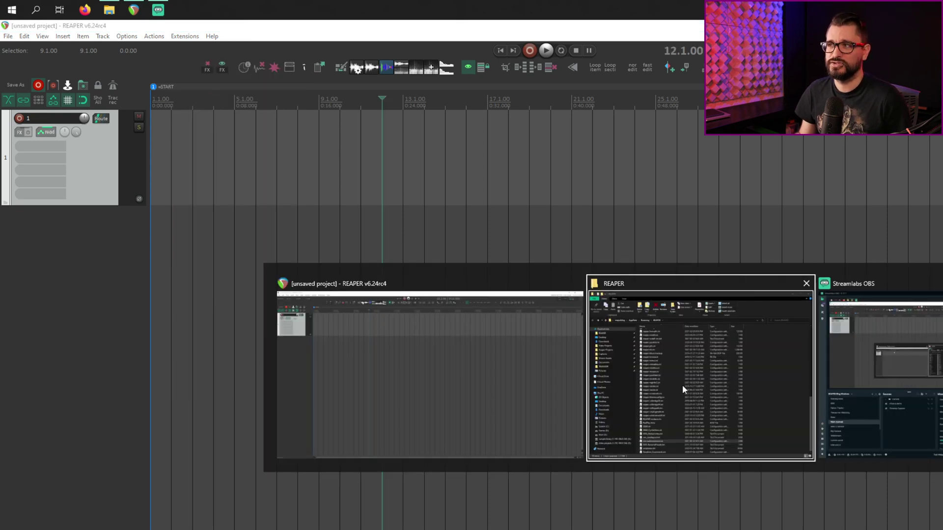
- Open reapack.ini in Notepad and select the repository lines under its [remotes] section
{"action": "left_click", "coordinate": [683, 386]}
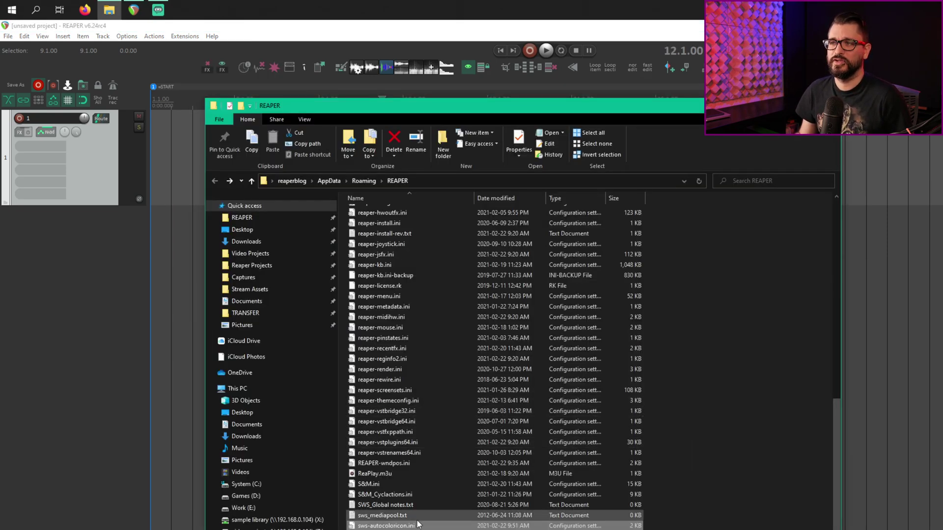
{"action": "scroll", "coordinate": [417, 523], "scroll_direction": "up", "scroll_amount": 9}
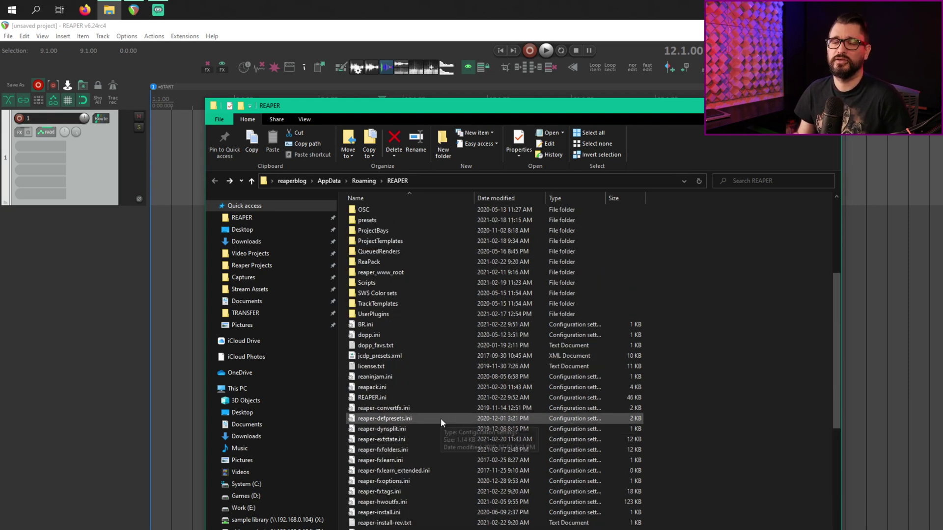
{"action": "double_click", "coordinate": [437, 387]}
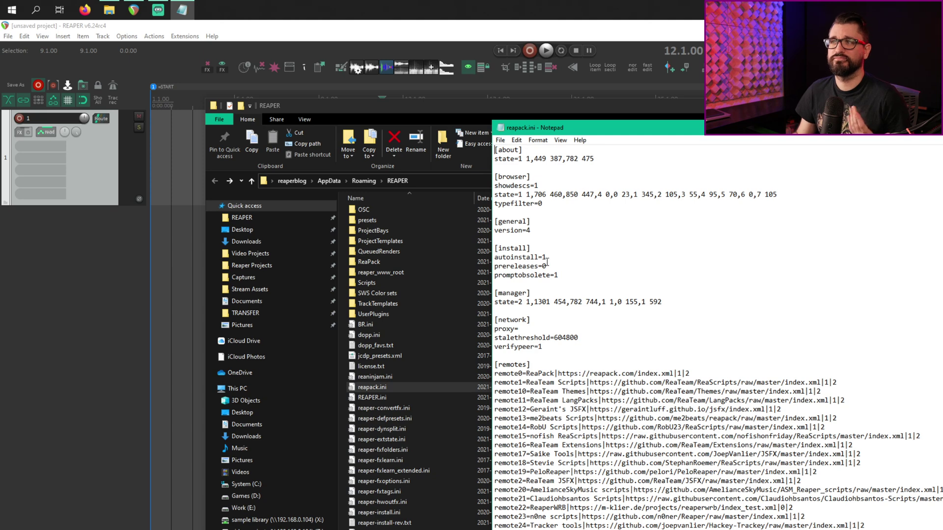
{"action": "scroll", "coordinate": [547, 262], "scroll_direction": "down", "scroll_amount": 5}
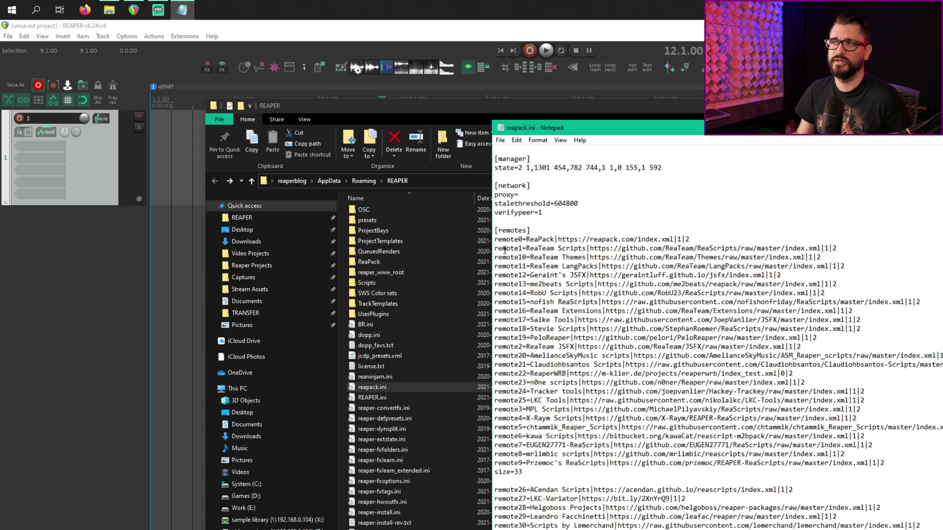
{"action": "left_click_drag", "start_coordinate": [497, 239], "coordinate": [530, 301]}
{"action": "left_click", "coordinate": [531, 302]}
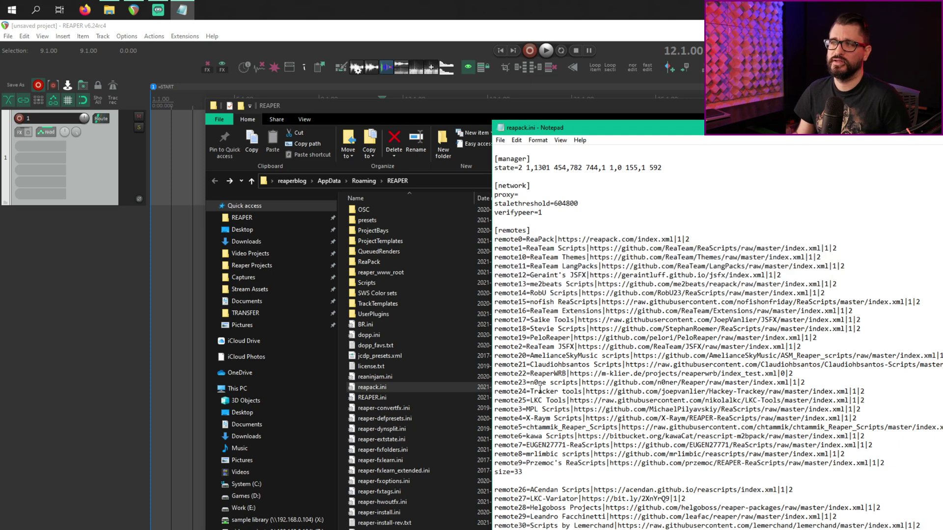
{"action": "scroll", "coordinate": [542, 390], "scroll_direction": "up", "scroll_amount": 5}
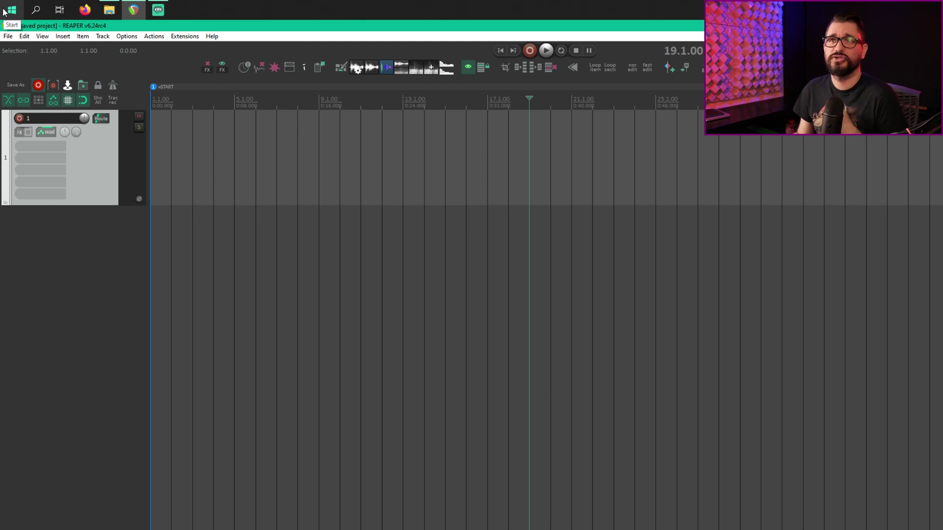
- Scroll the Start menu app list to R and expand the REAPER (x64) folder
{"action": "left_click", "coordinate": [7, 13]}
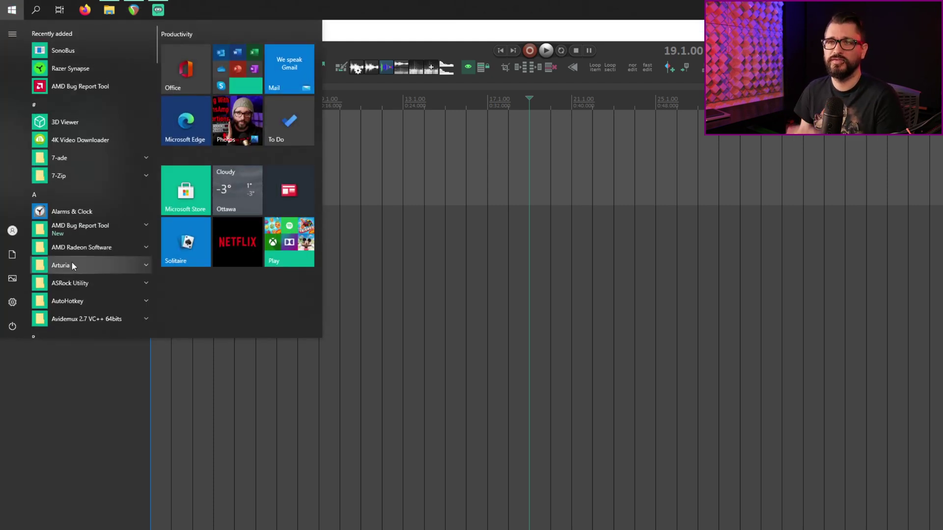
{"action": "scroll", "coordinate": [72, 265], "scroll_direction": "down", "scroll_amount": 10}
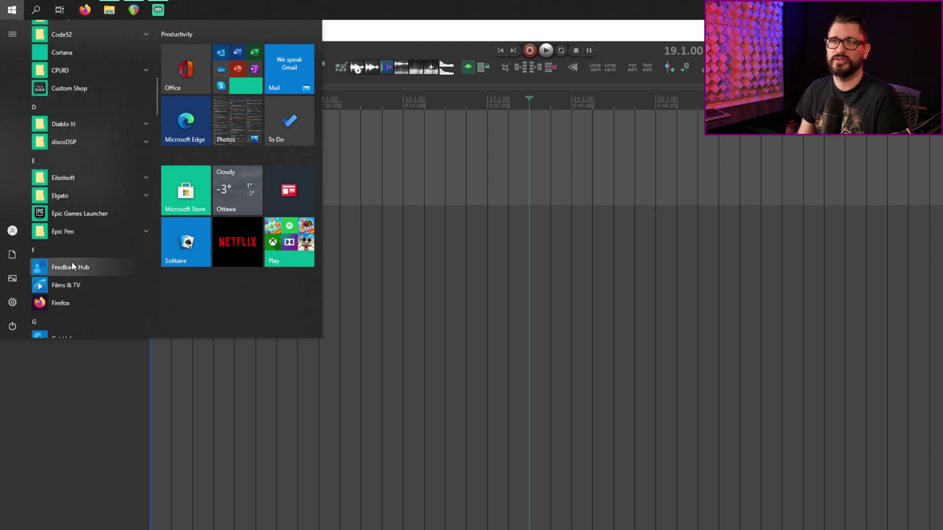
{"action": "scroll", "coordinate": [72, 266], "scroll_direction": "down", "scroll_amount": 10}
{"action": "scroll", "coordinate": [72, 262], "scroll_direction": "down", "scroll_amount": 6}
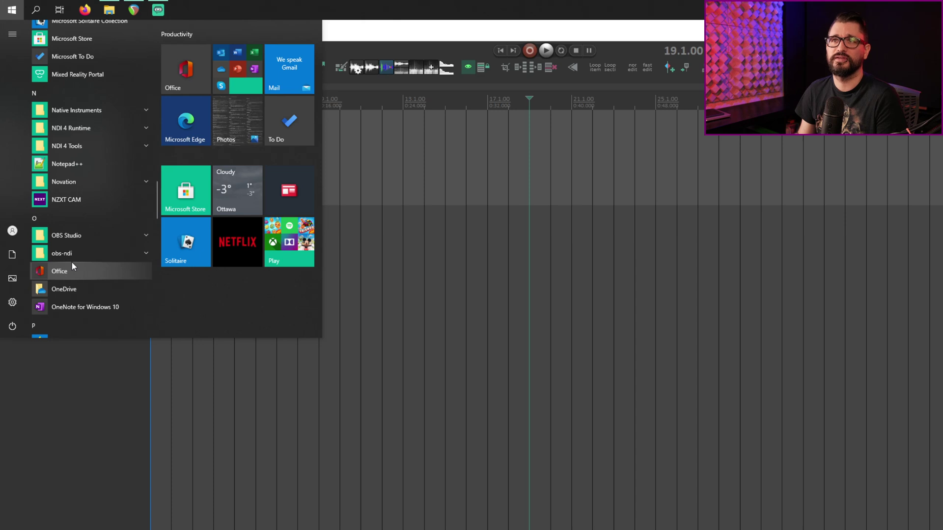
{"action": "scroll", "coordinate": [72, 262], "scroll_direction": "down", "scroll_amount": 5}
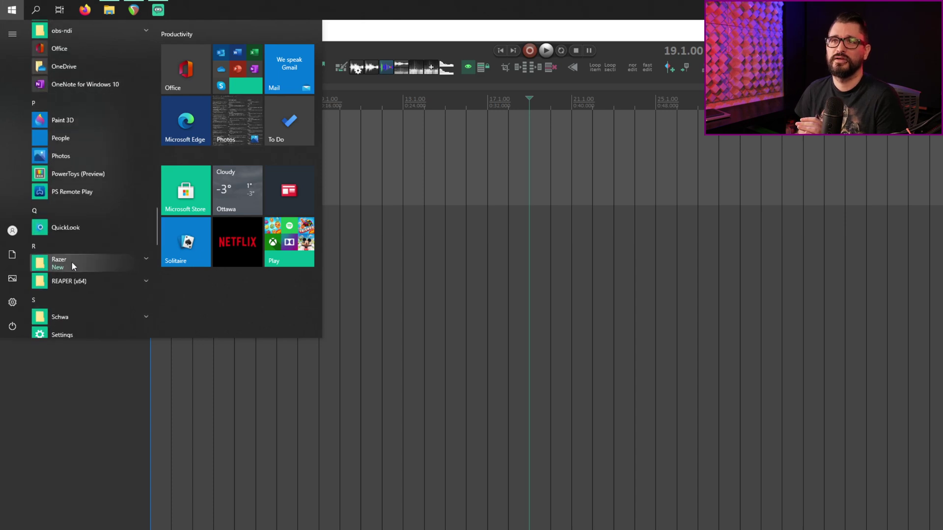
{"action": "left_click", "coordinate": [88, 282]}
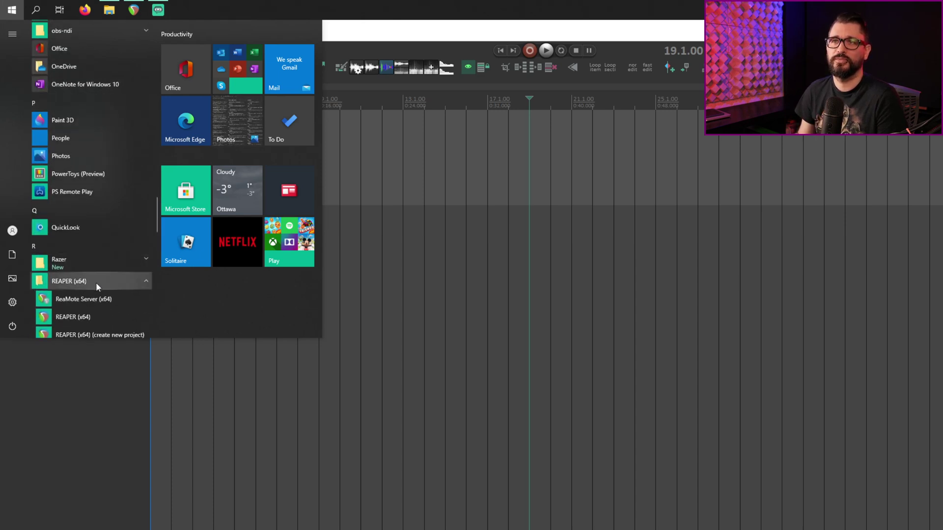
{"action": "scroll", "coordinate": [113, 266], "scroll_direction": "down", "scroll_amount": 3}
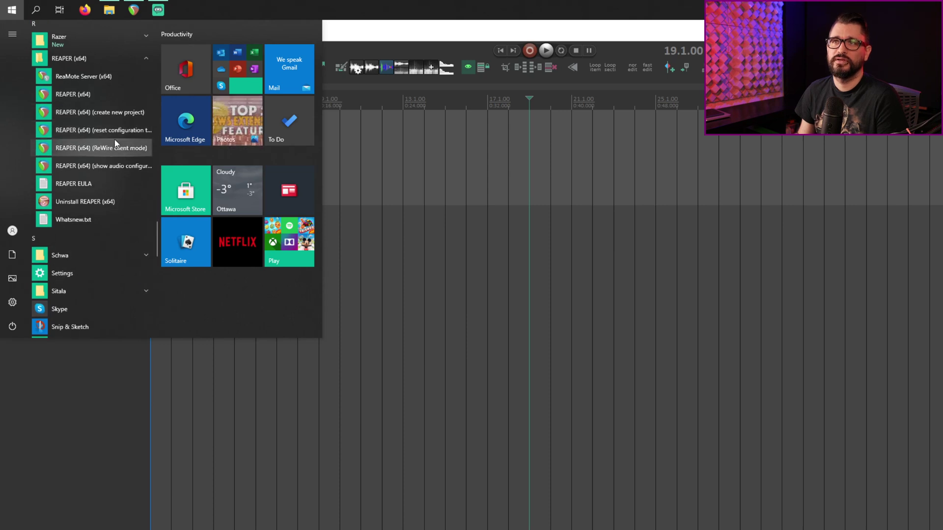